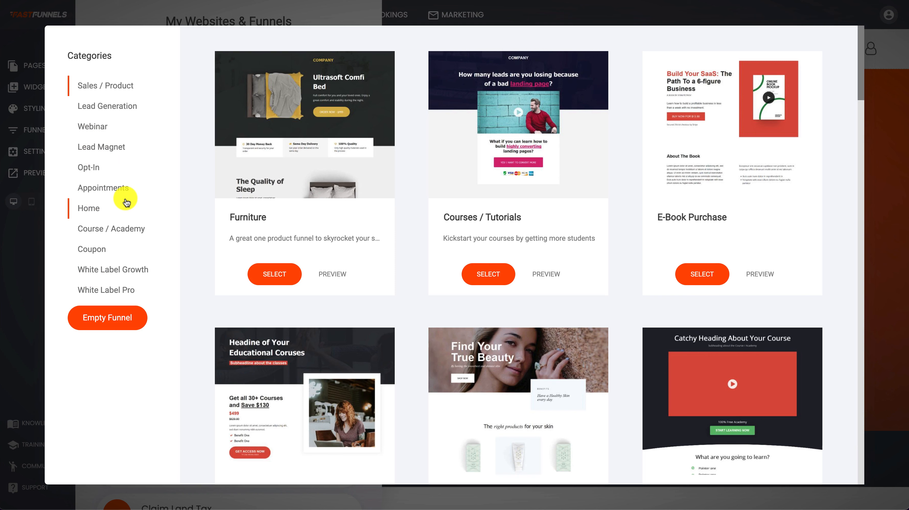
Step: Browse the Opt-In templates and select the Lead Generation template headed "Quality Home Services At Affordable Price"
{"action": "left_click", "coordinate": [93, 169]}
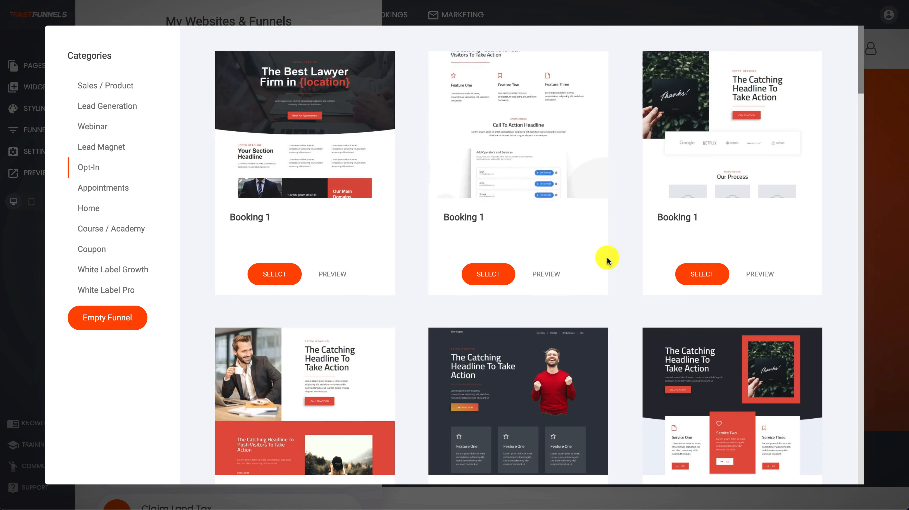
{"action": "scroll", "coordinate": [595, 281], "scroll_direction": "down", "scroll_amount": 4}
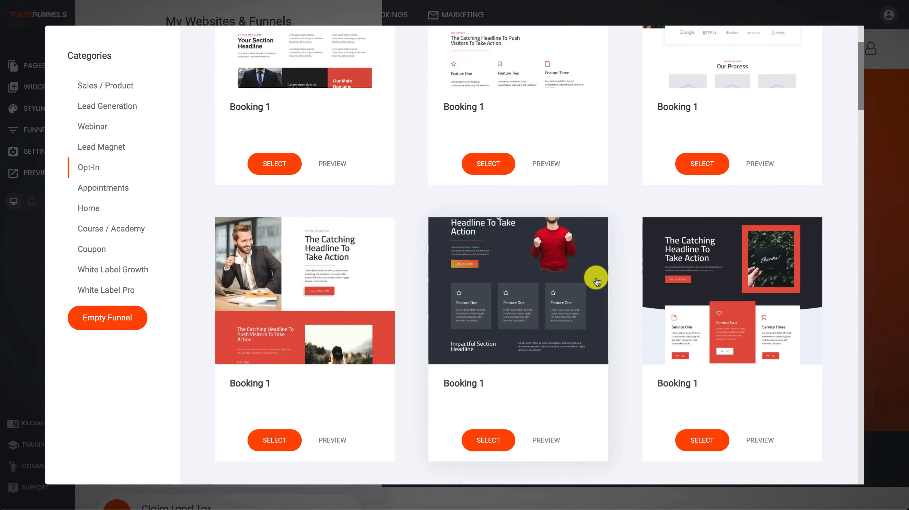
{"action": "scroll", "coordinate": [608, 323], "scroll_direction": "down", "scroll_amount": 10}
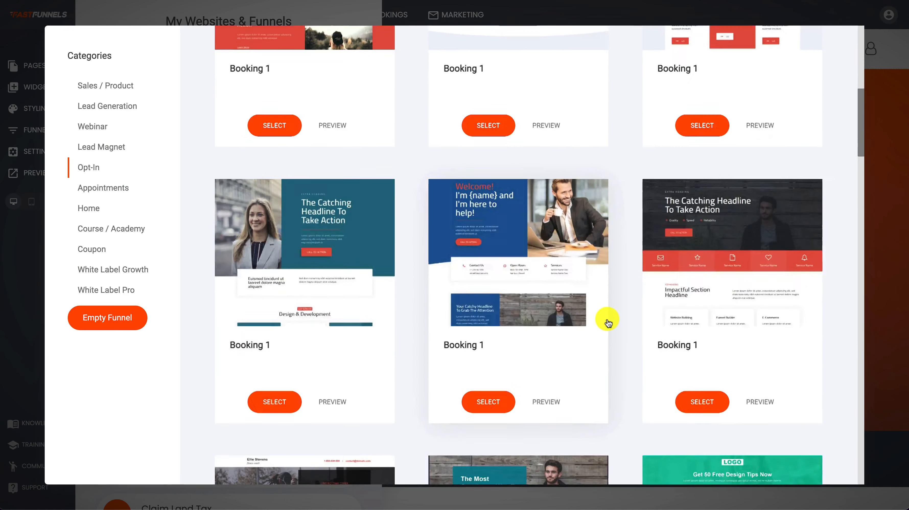
{"action": "scroll", "coordinate": [607, 322], "scroll_direction": "down", "scroll_amount": 10}
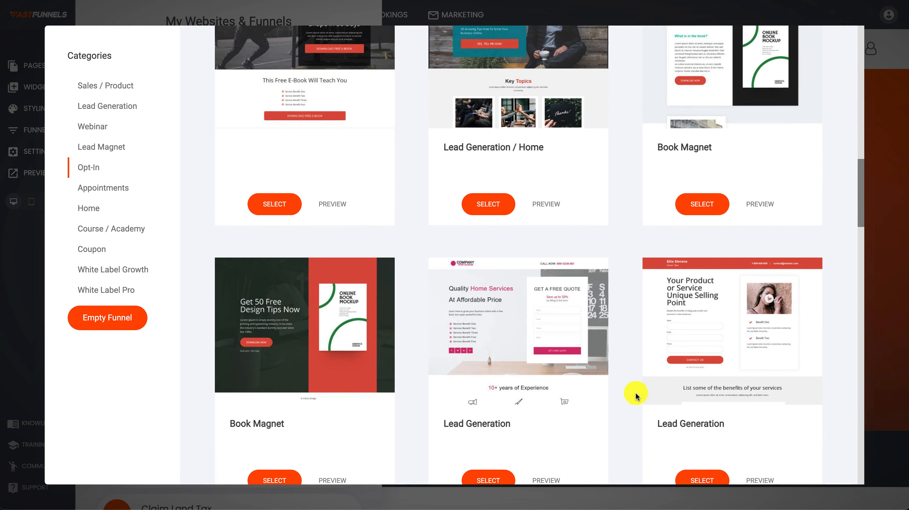
{"action": "scroll", "coordinate": [636, 395], "scroll_direction": "down", "scroll_amount": 4}
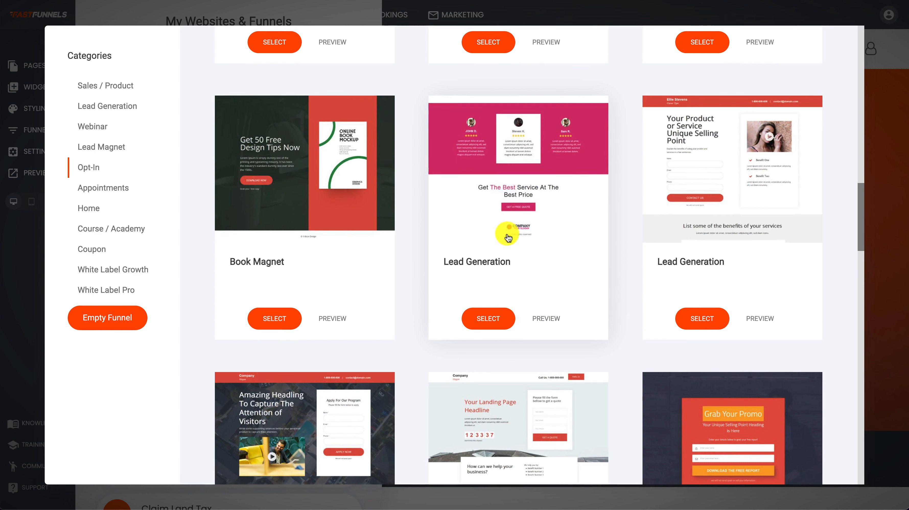
{"action": "scroll", "coordinate": [639, 398], "scroll_direction": "down", "scroll_amount": 3}
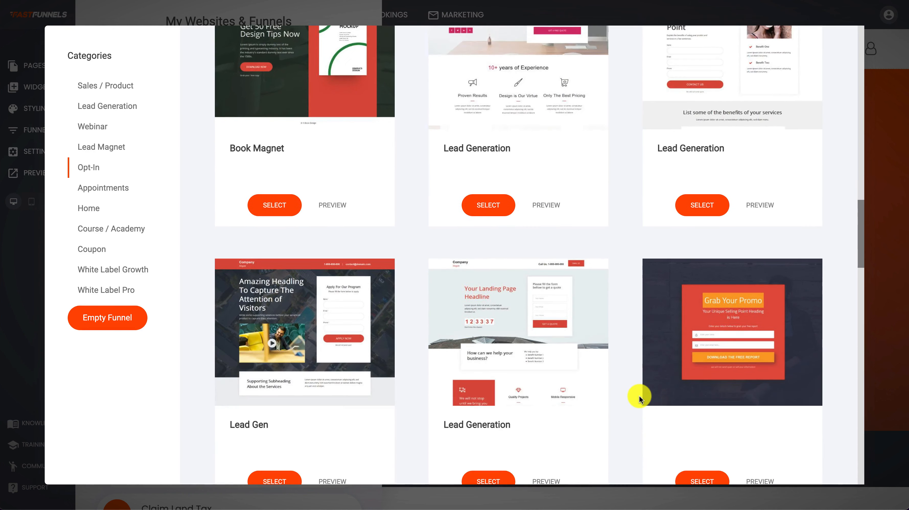
{"action": "scroll", "coordinate": [639, 398], "scroll_direction": "down", "scroll_amount": 6}
{"action": "scroll", "coordinate": [639, 398], "scroll_direction": "up", "scroll_amount": 10}
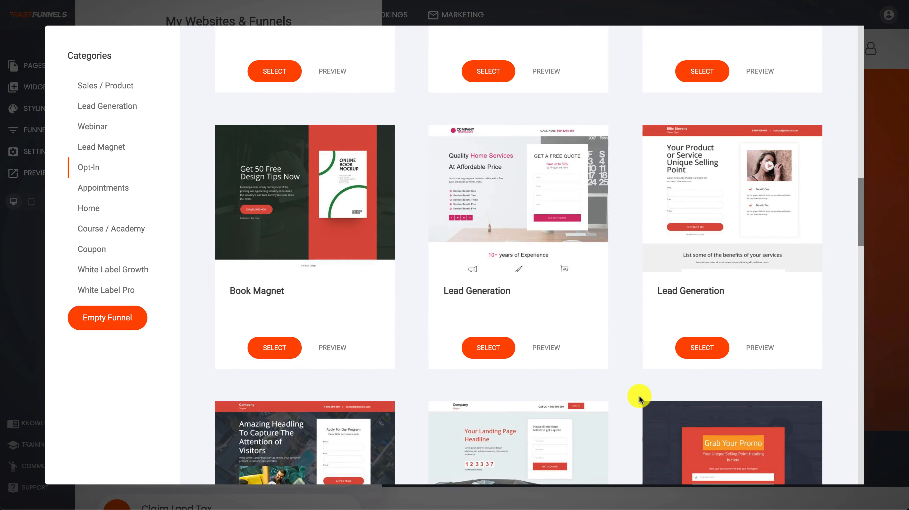
{"action": "left_click", "coordinate": [489, 348]}
Step: Name the funnel "Lead Gen Funnel (Test)", save it and dismiss the introduction video
{"action": "left_click", "coordinate": [442, 123]}
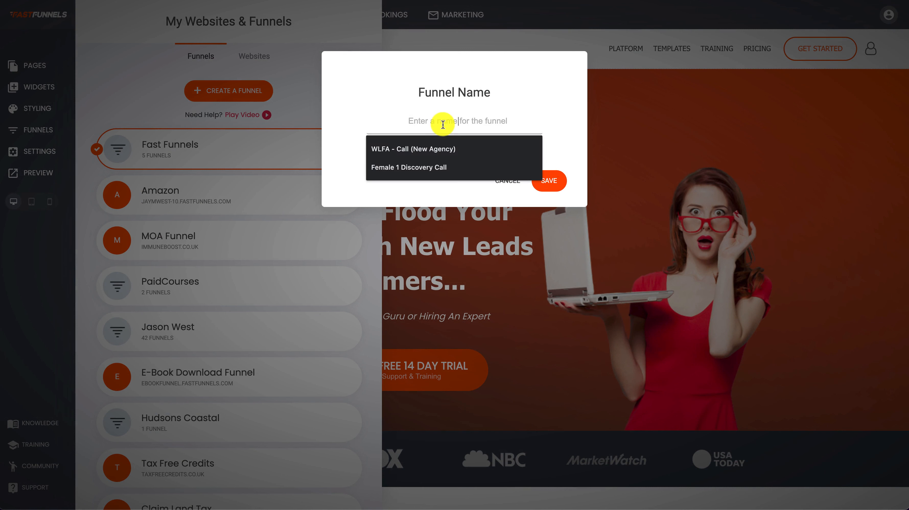
{"action": "type", "text": "Lead Gen Funnel (Test"}
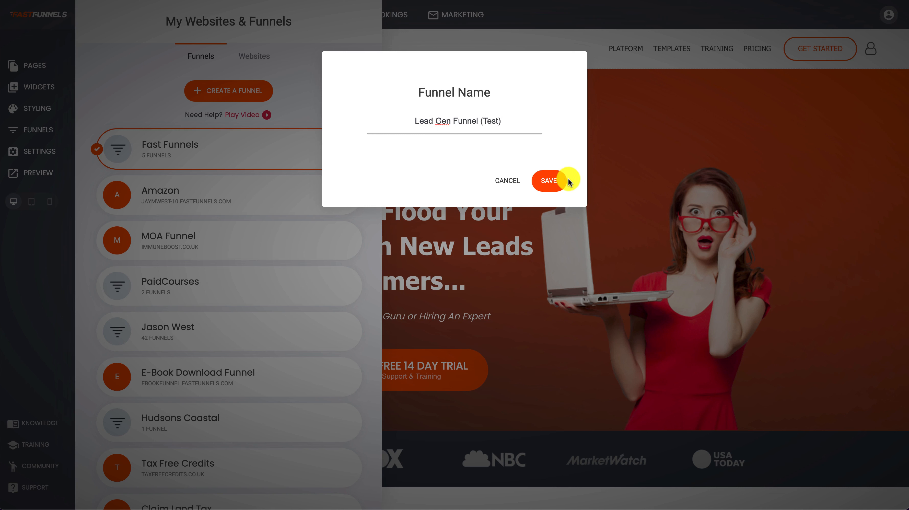
{"action": "left_click", "coordinate": [553, 184]}
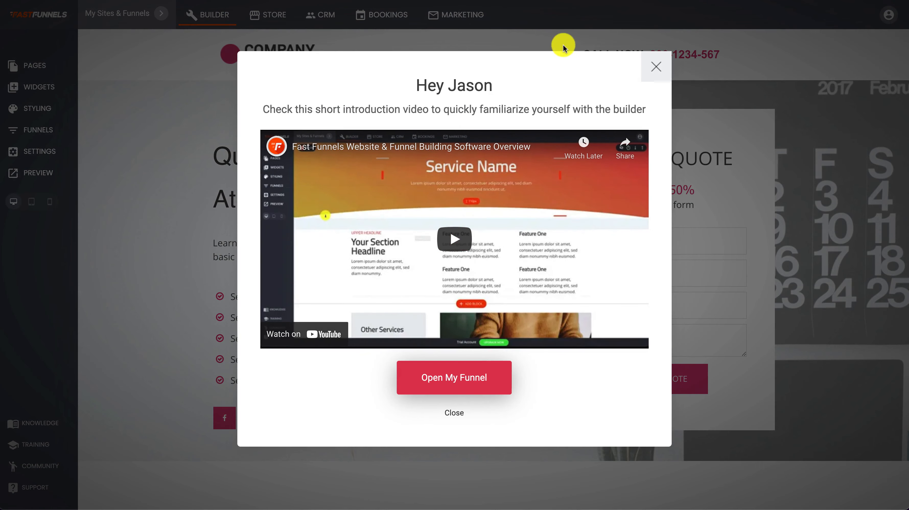
{"action": "left_click", "coordinate": [657, 68]}
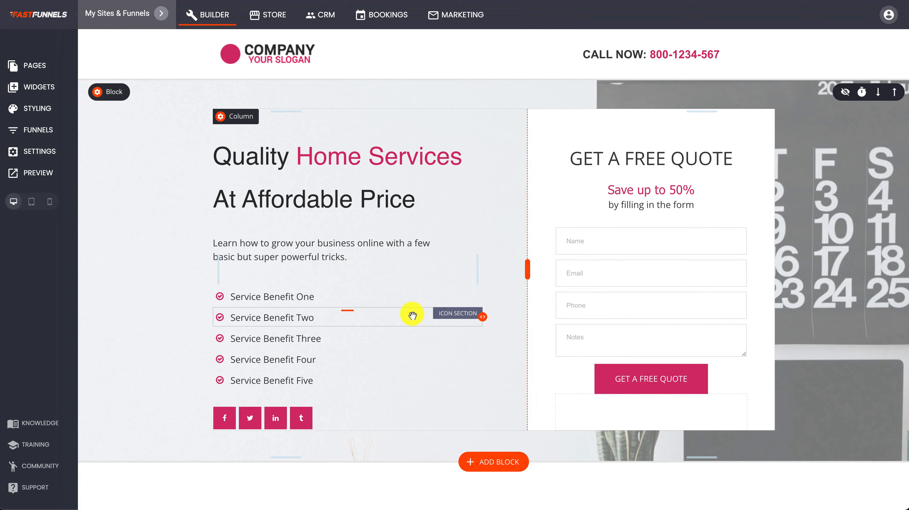
Step: Look over the landing page and its editable service benefit icons, logo image and call-now text
{"action": "scroll", "coordinate": [412, 313], "scroll_direction": "down", "scroll_amount": 10}
{"action": "scroll", "coordinate": [412, 313], "scroll_direction": "up", "scroll_amount": 10}
{"action": "left_click", "coordinate": [412, 314]}
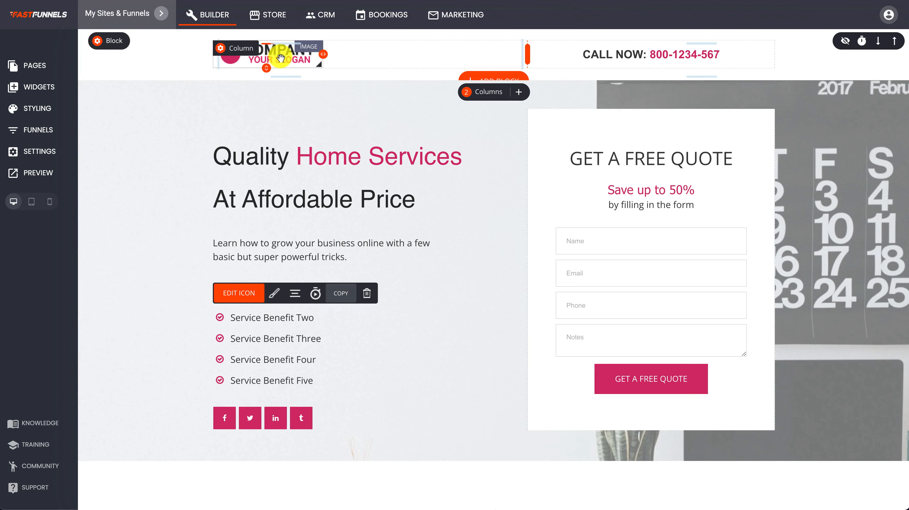
{"action": "left_click", "coordinate": [299, 61]}
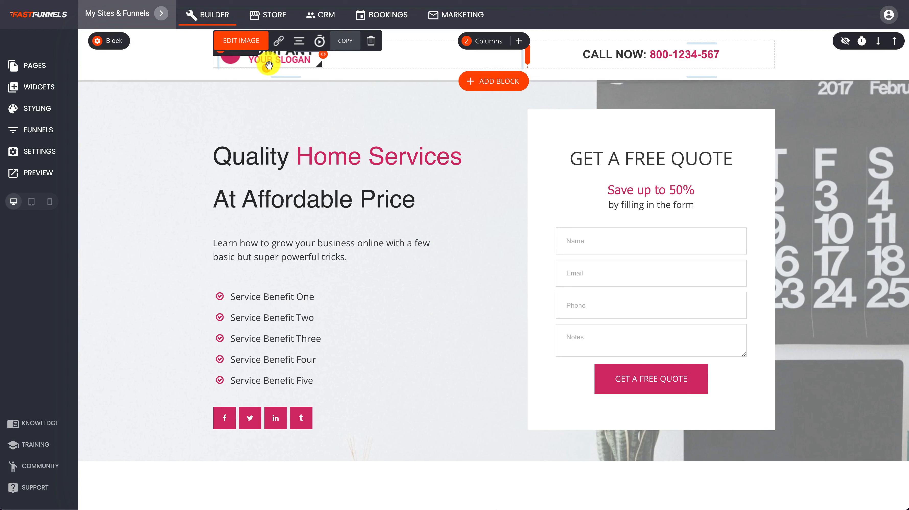
{"action": "left_click", "coordinate": [656, 56]}
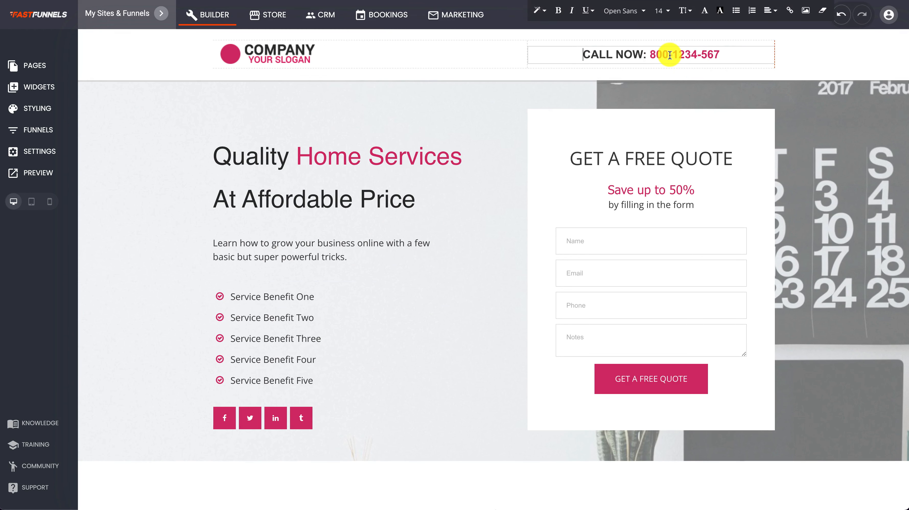
{"action": "left_click_drag", "start_coordinate": [653, 56], "coordinate": [734, 55]}
{"action": "left_click", "coordinate": [727, 55]}
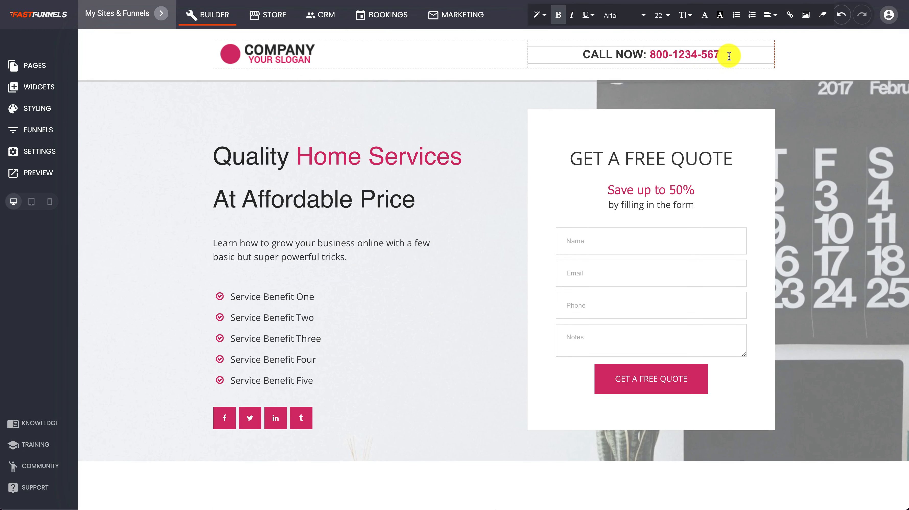
{"action": "left_click", "coordinate": [502, 146]}
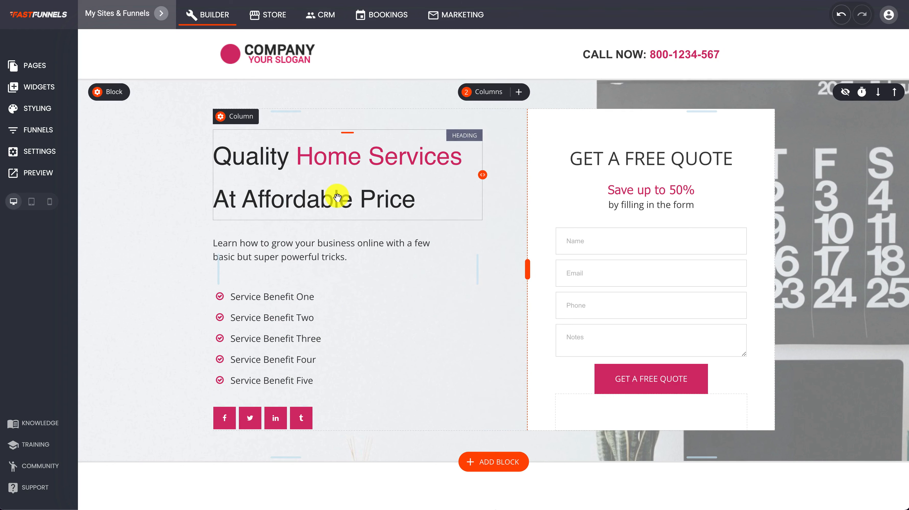
Step: Review the first secondary color in the global color palette and confirm the palette
{"action": "left_click", "coordinate": [45, 108]}
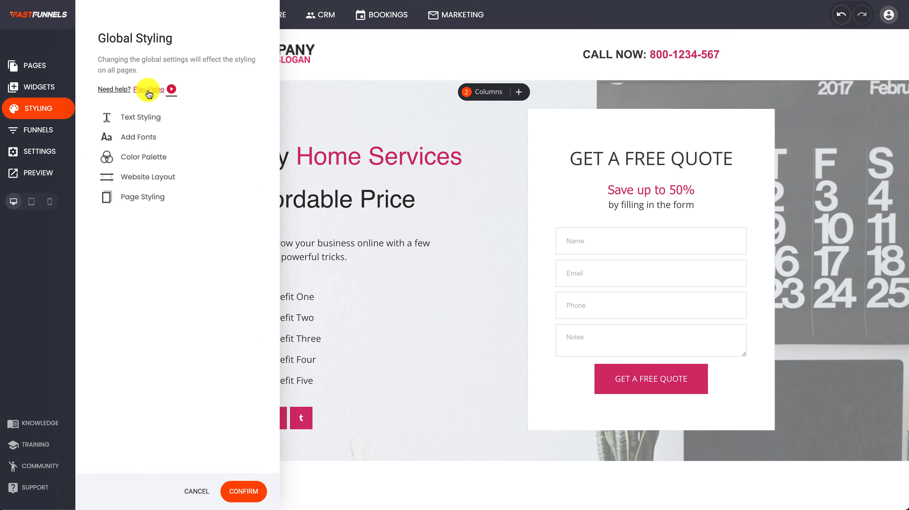
{"action": "left_click", "coordinate": [138, 157]}
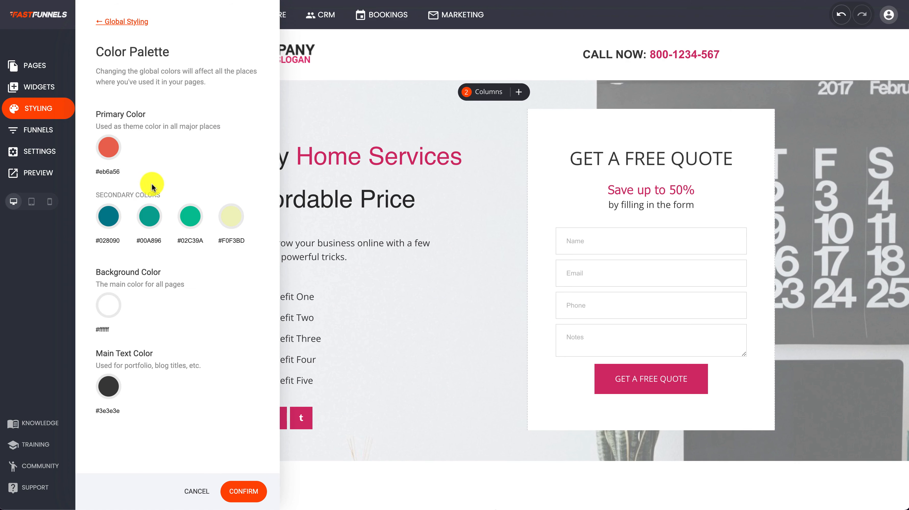
{"action": "left_click", "coordinate": [100, 221]}
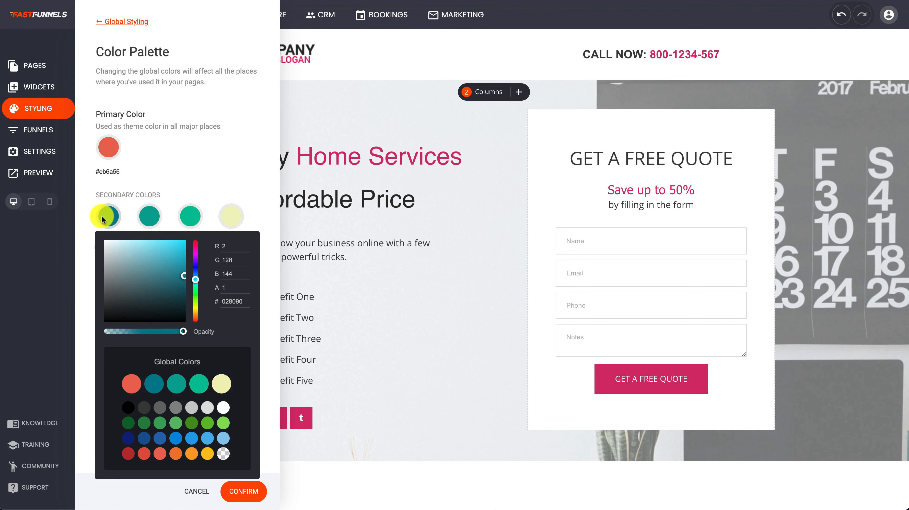
{"action": "left_click", "coordinate": [244, 497]}
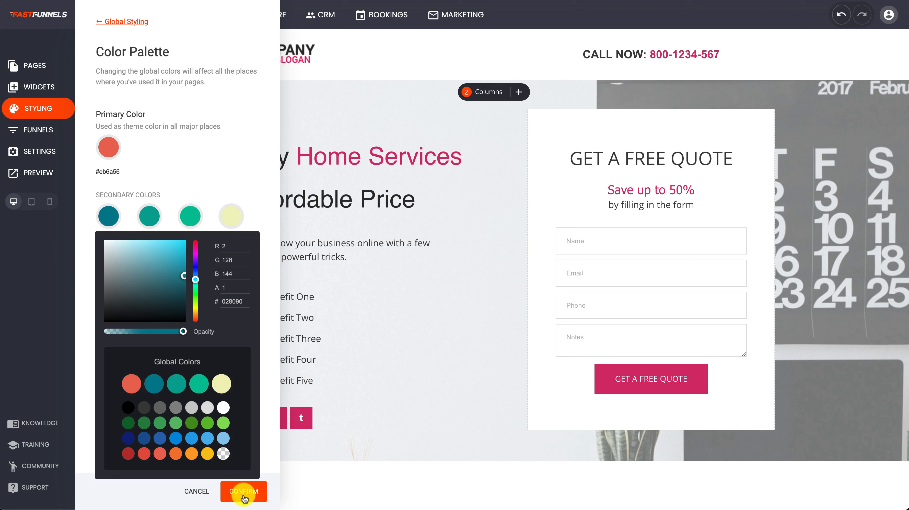
{"action": "left_click", "coordinate": [245, 491]}
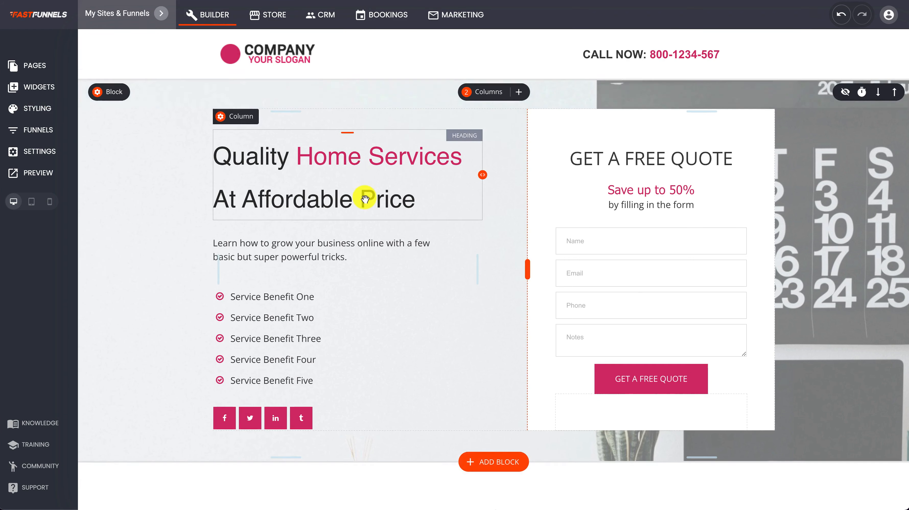
Step: Change the text color of "Home Services" in the main heading to the global teal 028090 and save the page
{"action": "left_click", "coordinate": [364, 199]}
{"action": "left_click", "coordinate": [336, 163]}
{"action": "left_click_drag", "start_coordinate": [298, 150], "coordinate": [464, 152]}
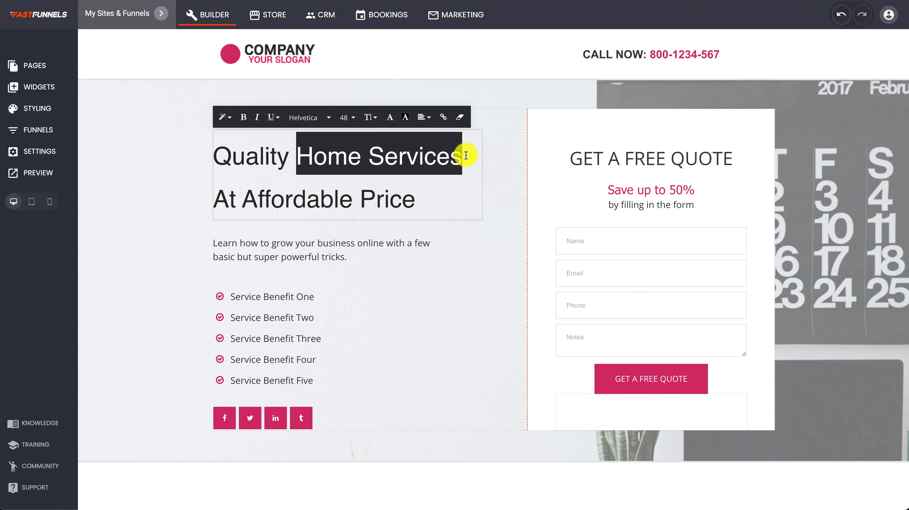
{"action": "left_click", "coordinate": [389, 116]}
{"action": "left_click", "coordinate": [493, 262]}
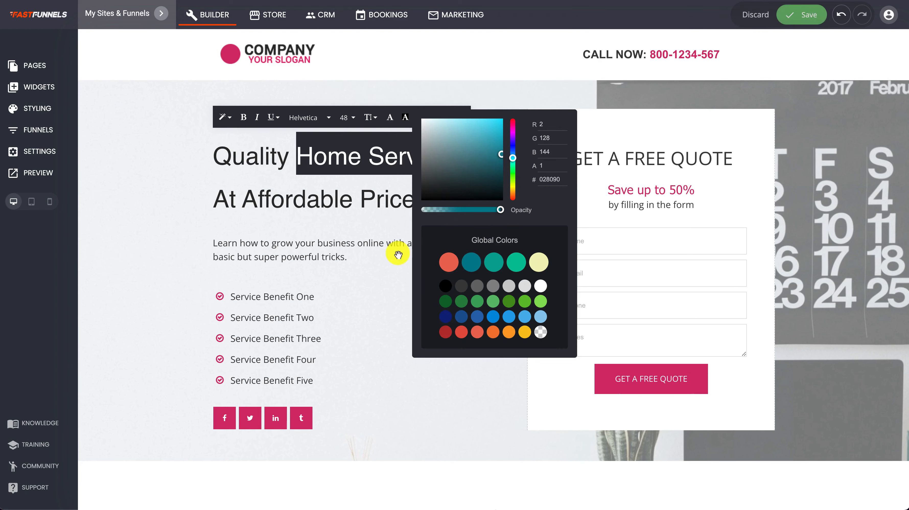
{"action": "left_click", "coordinate": [367, 241]}
{"action": "left_click", "coordinate": [791, 22]}
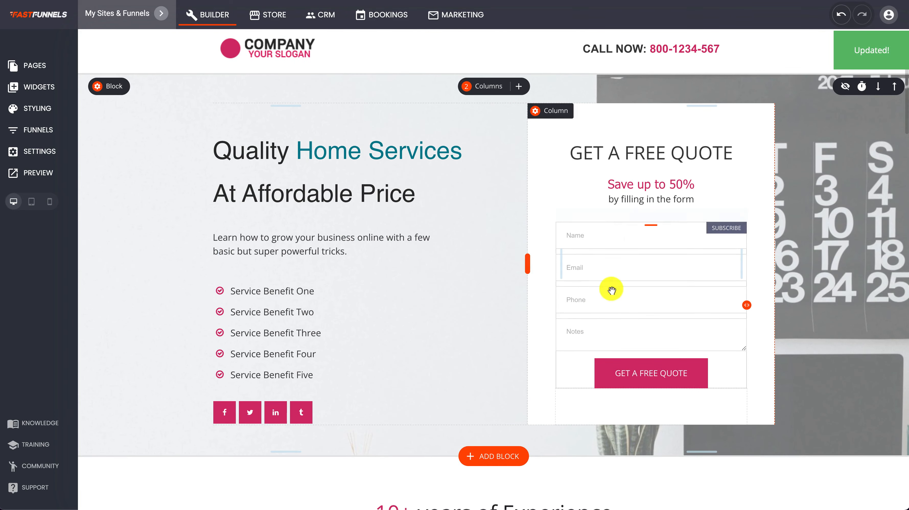
Step: In the free quote form's settings, set the form name to "My Optin" and the button text to "GET IN TOUCH"
{"action": "scroll", "coordinate": [631, 304], "scroll_direction": "down", "scroll_amount": 10}
{"action": "scroll", "coordinate": [630, 303], "scroll_direction": "down", "scroll_amount": 15}
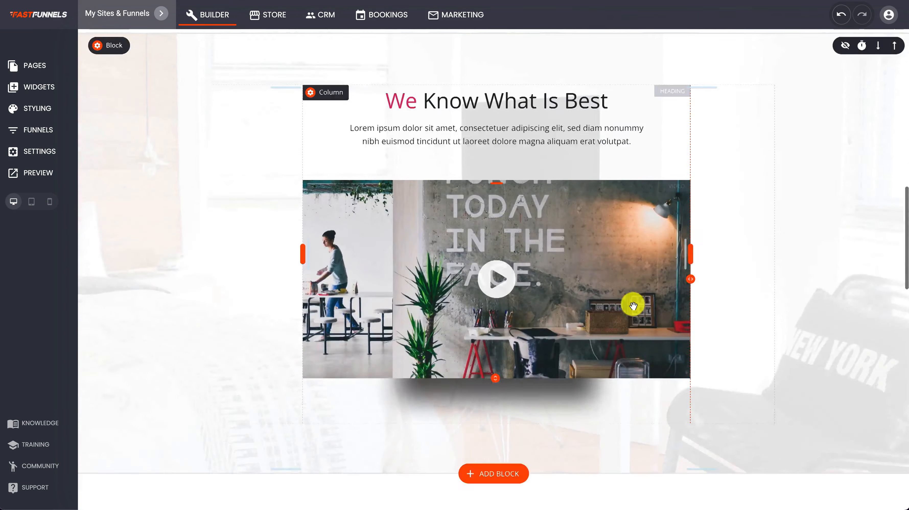
{"action": "scroll", "coordinate": [631, 302], "scroll_direction": "up", "scroll_amount": 20}
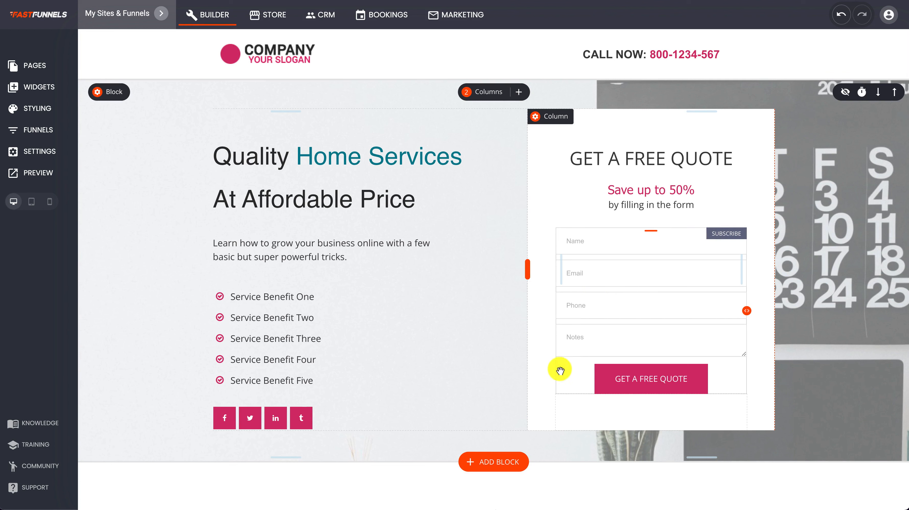
{"action": "left_click", "coordinate": [663, 289]}
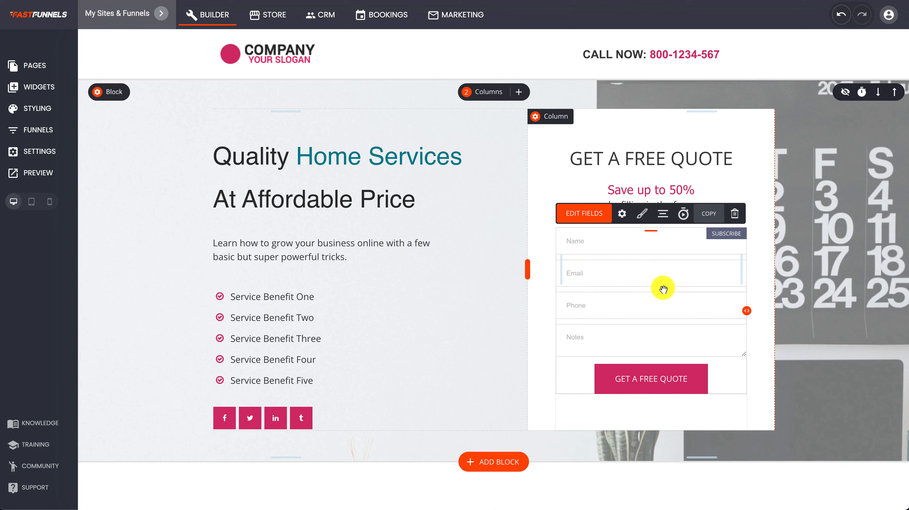
{"action": "left_click", "coordinate": [623, 214]}
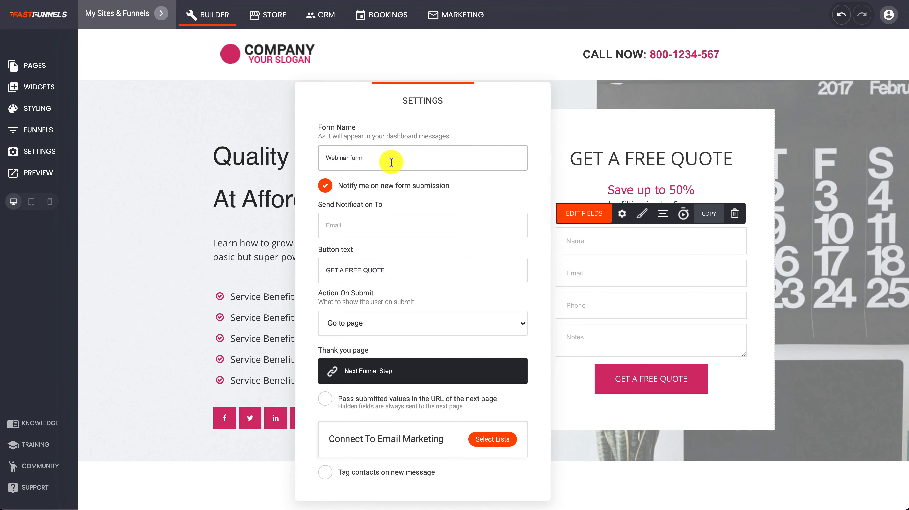
{"action": "left_click_drag", "start_coordinate": [386, 161], "coordinate": [300, 156]}
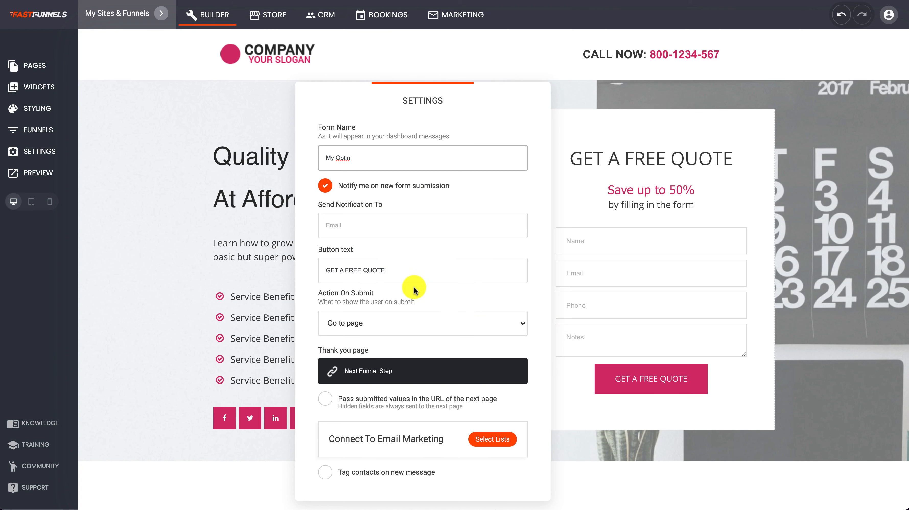
{"action": "left_click_drag", "start_coordinate": [413, 271], "coordinate": [289, 276]}
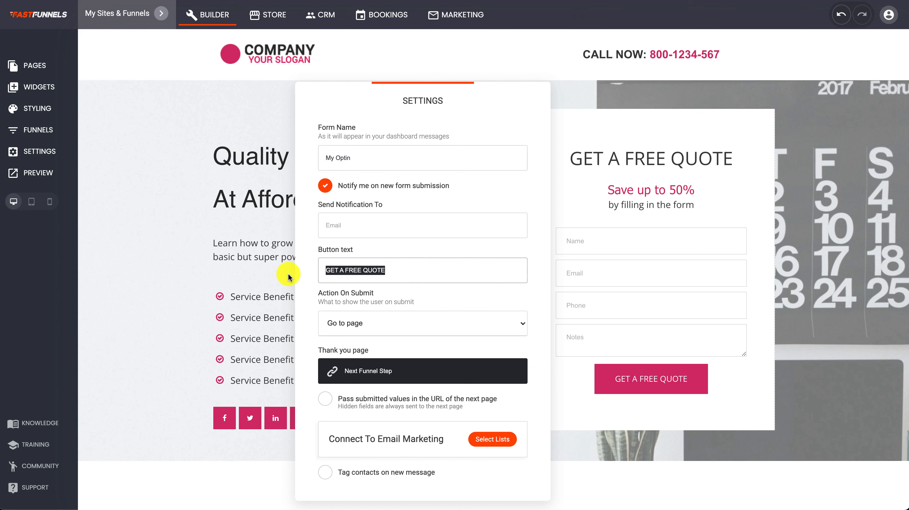
{"action": "type", "text": "GET IN TOUCH"}
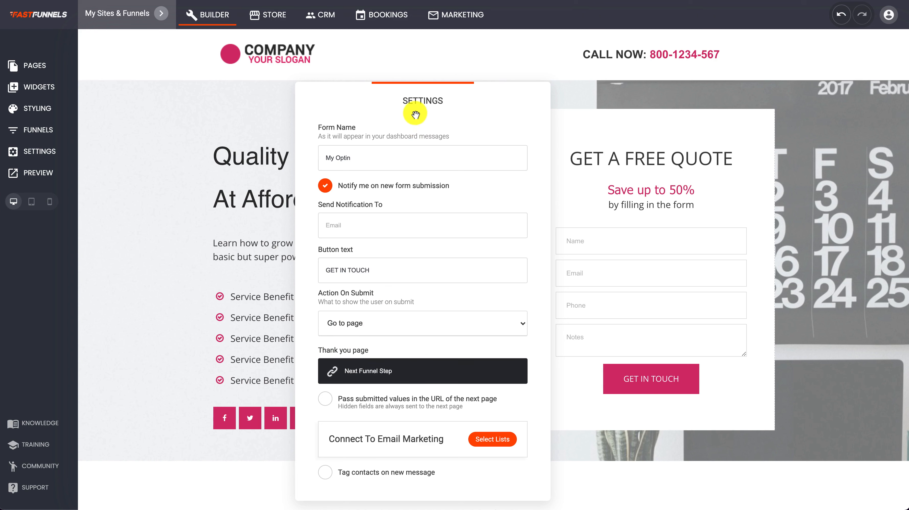
Step: Enable tagging of contacts on new messages in the form settings and add the tag "OPTED IN"
{"action": "left_click_drag", "start_coordinate": [415, 113], "coordinate": [351, 79]}
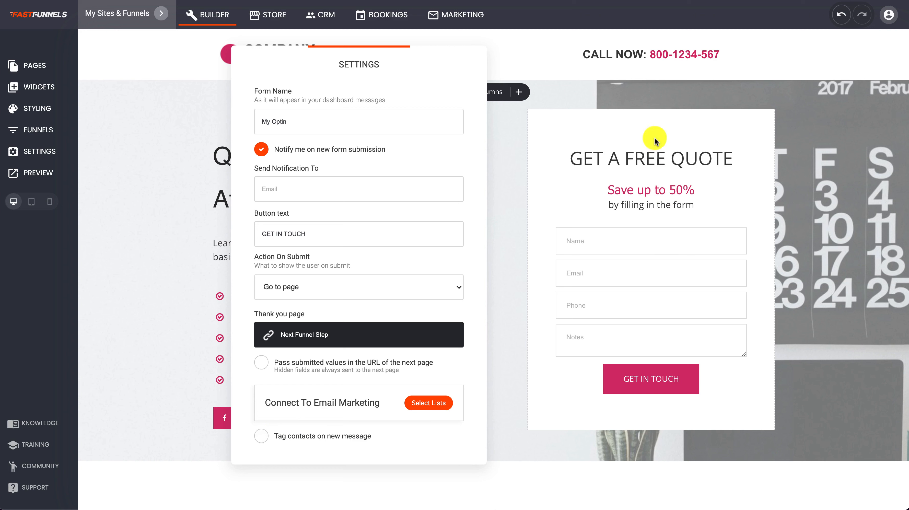
{"action": "left_click", "coordinate": [262, 436]}
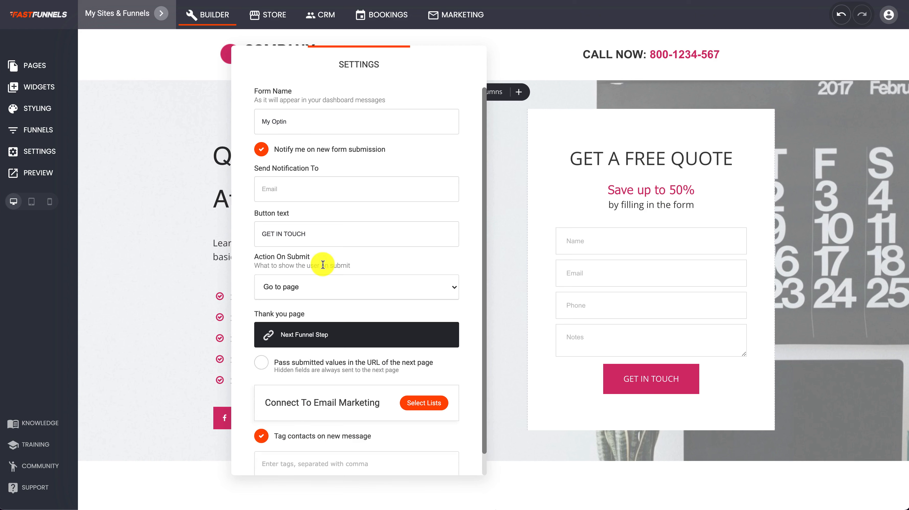
{"action": "scroll", "coordinate": [318, 263], "scroll_direction": "down", "scroll_amount": 1}
{"action": "left_click", "coordinate": [282, 437]}
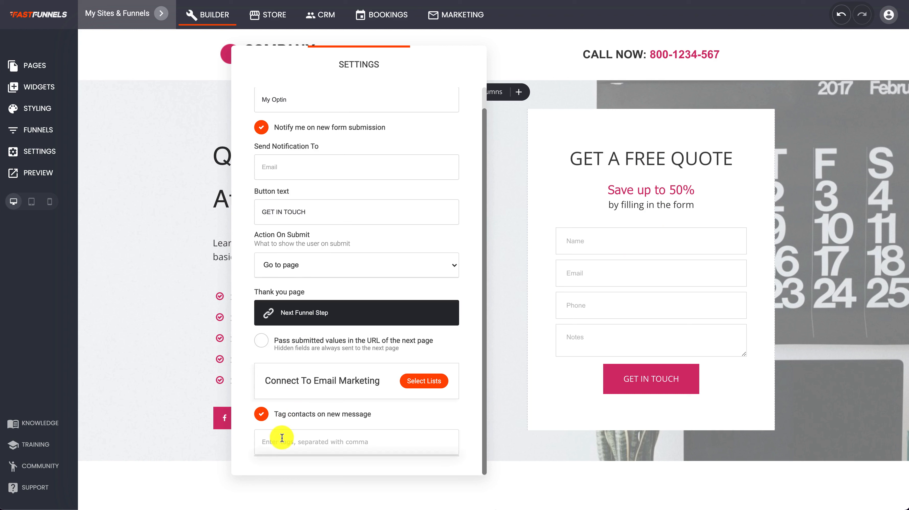
{"action": "type", "text": "OPTED IN"}
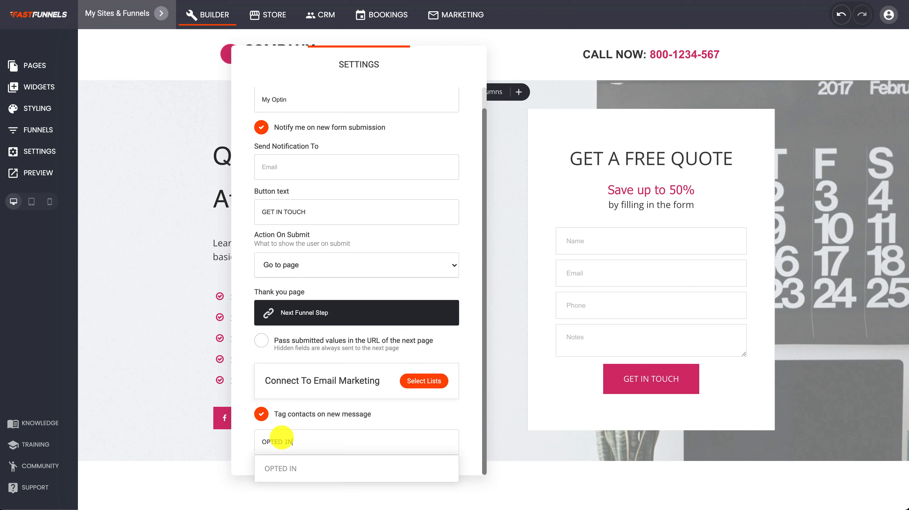
{"action": "left_click", "coordinate": [280, 469]}
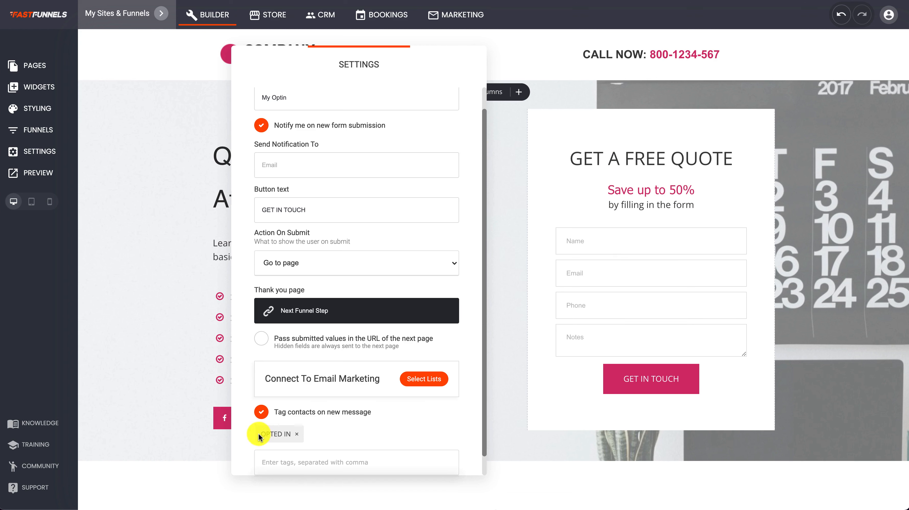
{"action": "left_click_drag", "start_coordinate": [259, 436], "coordinate": [267, 434]}
{"action": "left_click", "coordinate": [373, 437]}
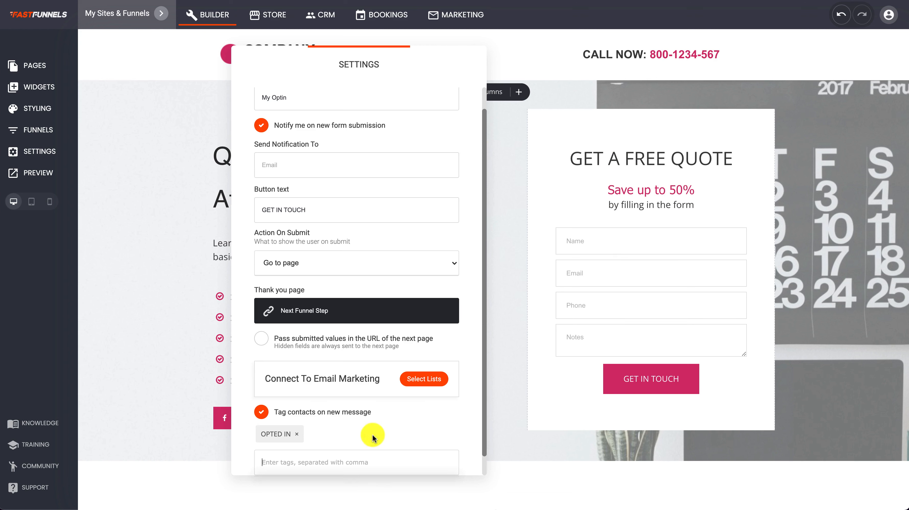
Step: Create the subscriber list "My Subscribers", connect the form to it for email marketing, and save the page
{"action": "left_click", "coordinate": [430, 381]}
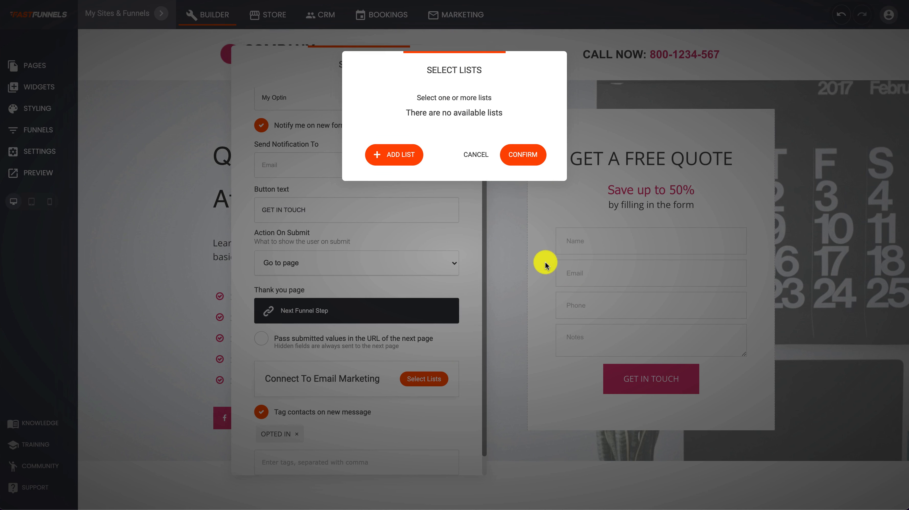
{"action": "left_click", "coordinate": [409, 155]}
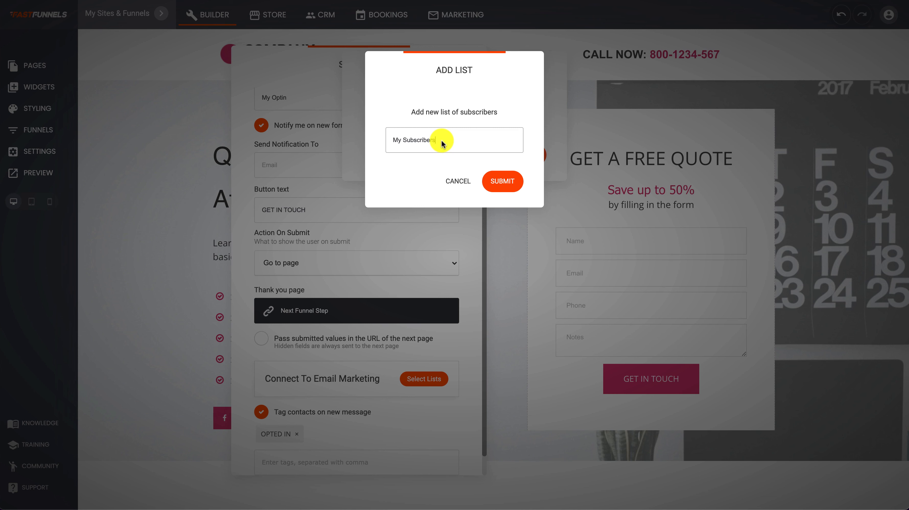
{"action": "left_click", "coordinate": [502, 181]}
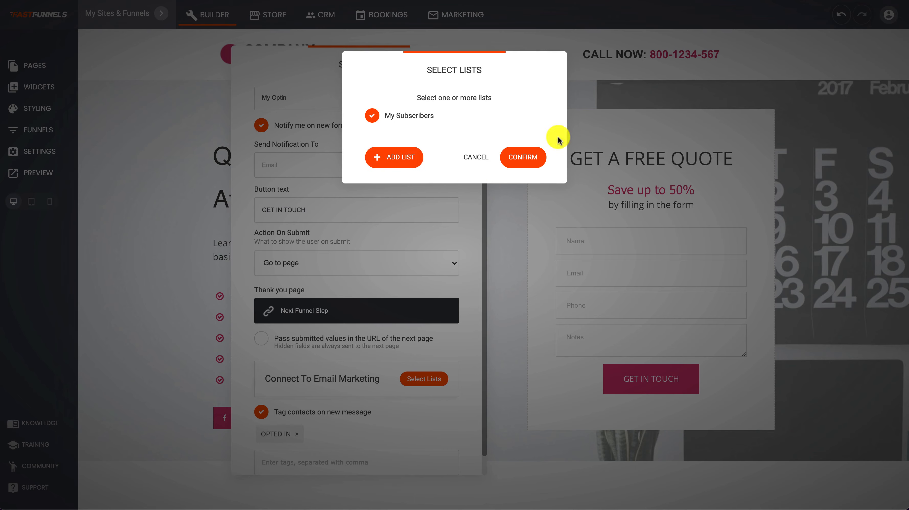
{"action": "left_click", "coordinate": [523, 158]}
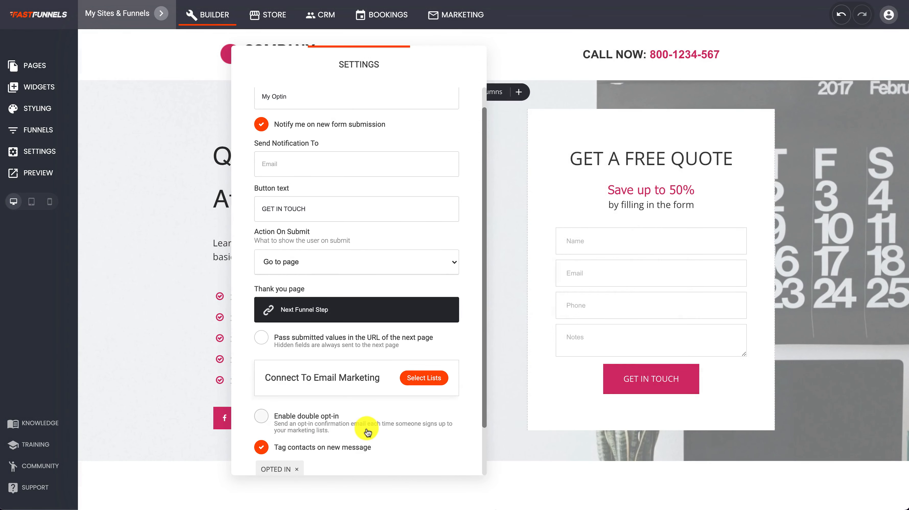
{"action": "scroll", "coordinate": [367, 432], "scroll_direction": "down", "scroll_amount": 2}
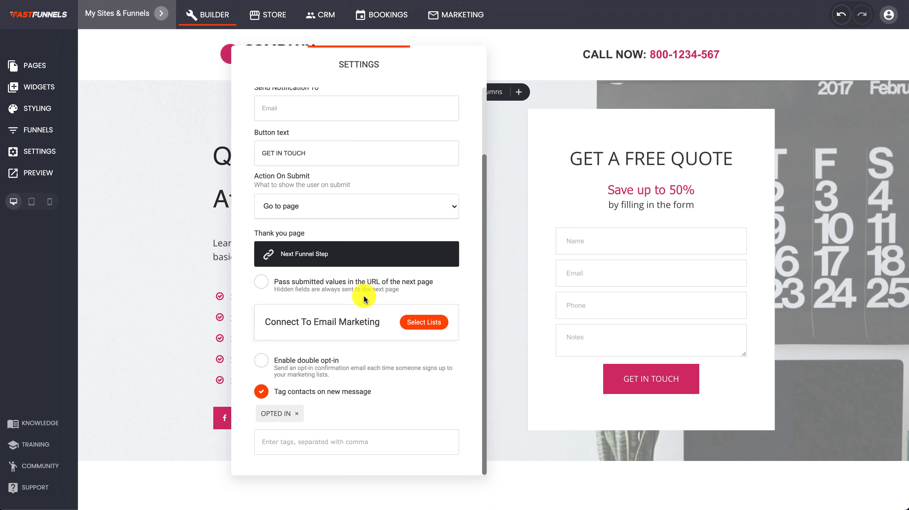
{"action": "scroll", "coordinate": [361, 298], "scroll_direction": "up", "scroll_amount": 3}
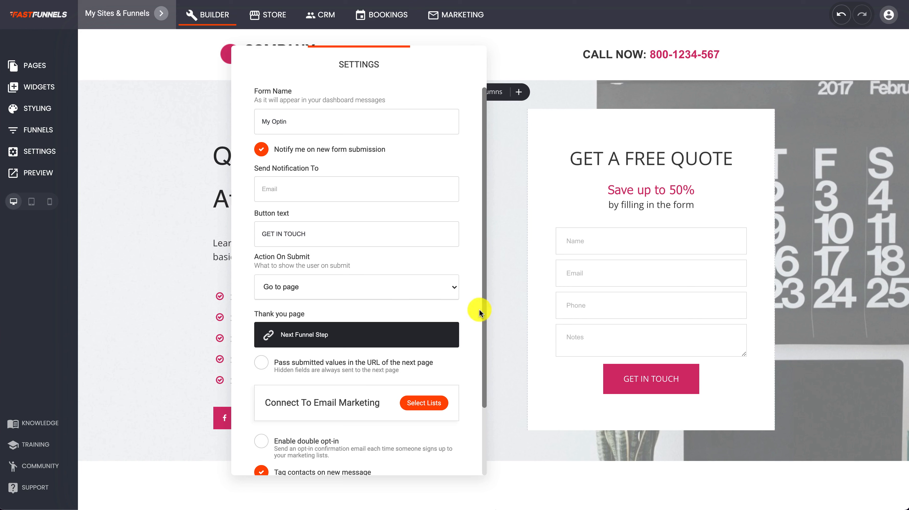
{"action": "left_click", "coordinate": [539, 352]}
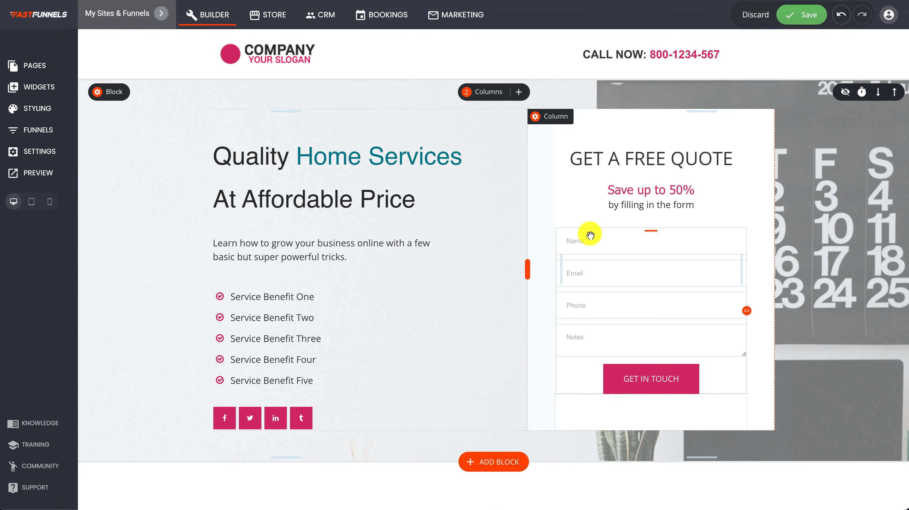
{"action": "left_click", "coordinate": [799, 15]}
Step: Delete the Notes field from the free quote form's fields
{"action": "left_click", "coordinate": [607, 261]}
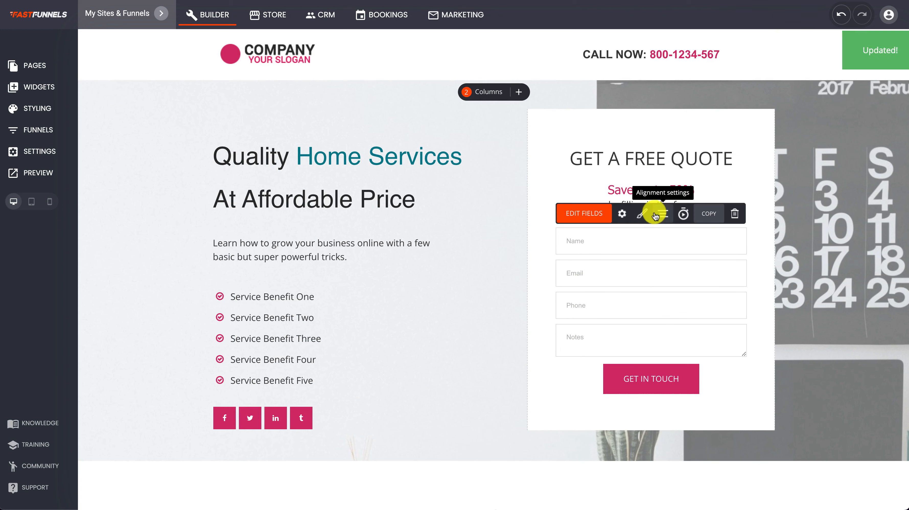
{"action": "left_click", "coordinate": [592, 215]}
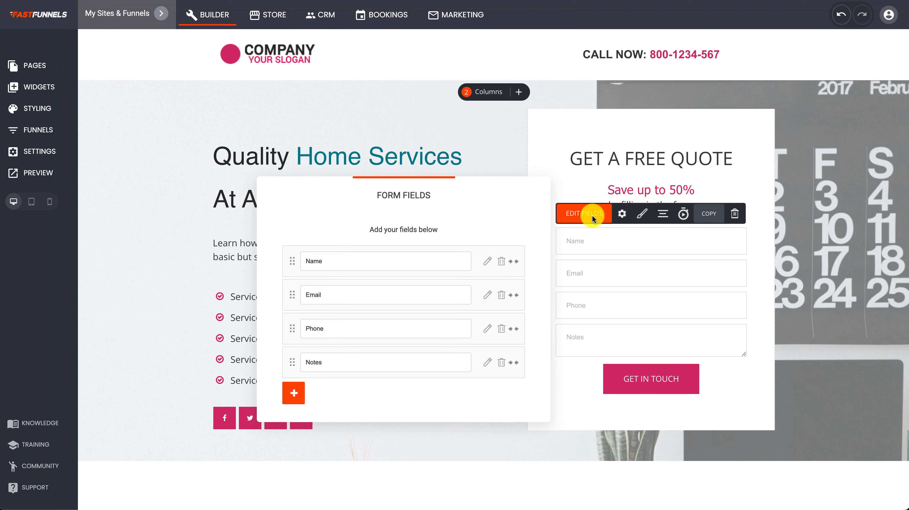
{"action": "left_click_drag", "start_coordinate": [407, 201], "coordinate": [359, 121]}
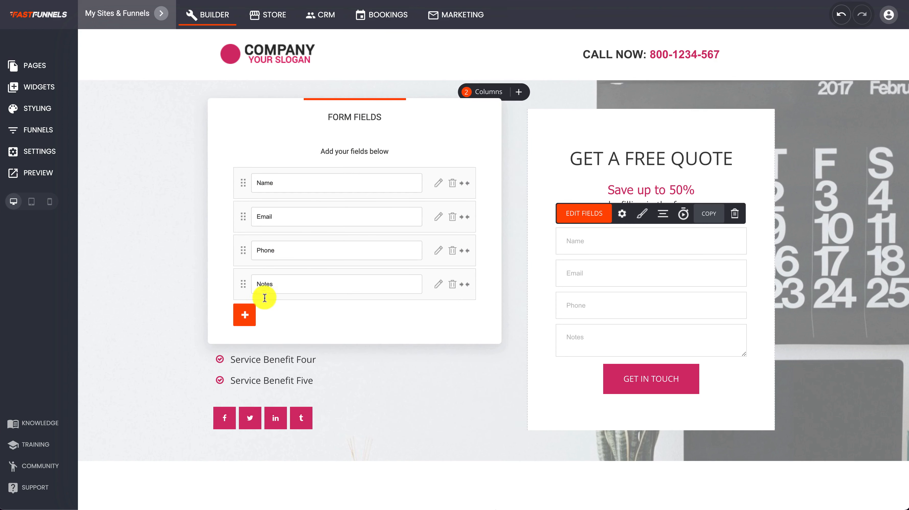
{"action": "left_click", "coordinate": [452, 284]}
{"action": "left_click", "coordinate": [486, 213]}
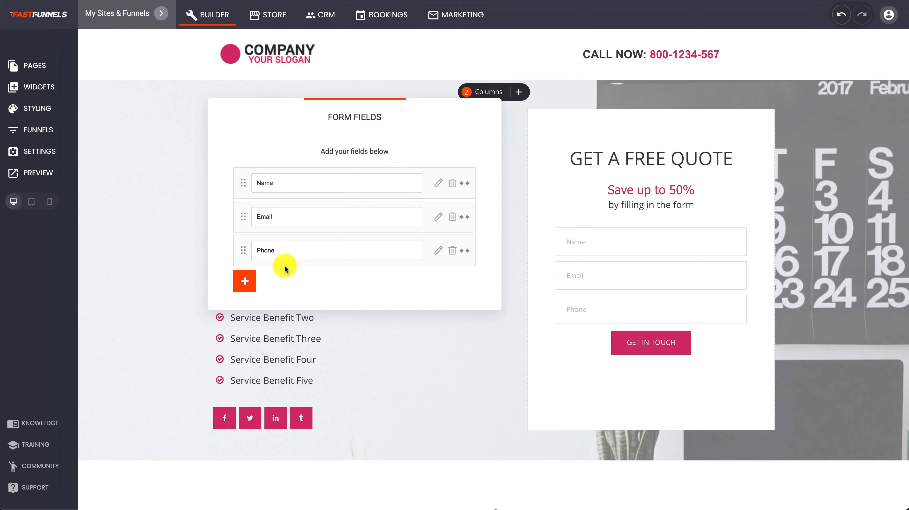
Step: Add the Company Name CRM property as a form field and place it directly below Name
{"action": "left_click", "coordinate": [244, 277]}
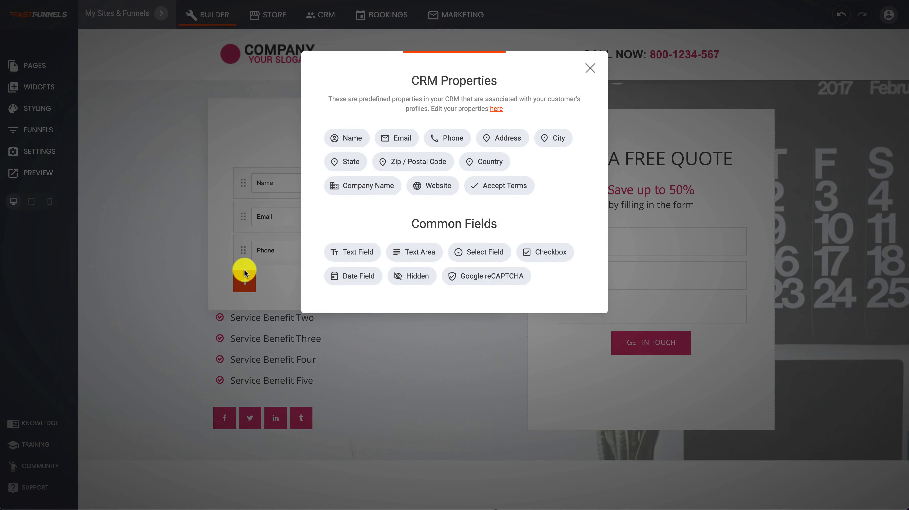
{"action": "left_click", "coordinate": [370, 190]}
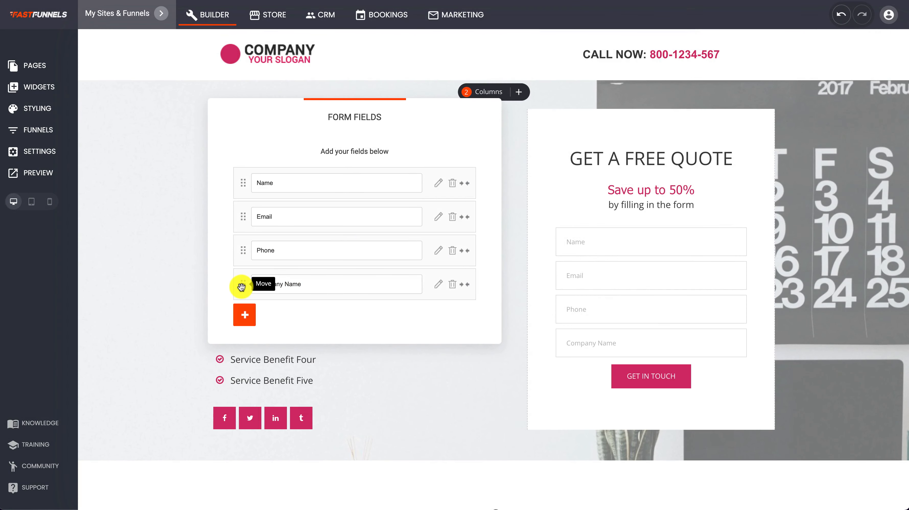
{"action": "left_click_drag", "start_coordinate": [240, 288], "coordinate": [242, 214]}
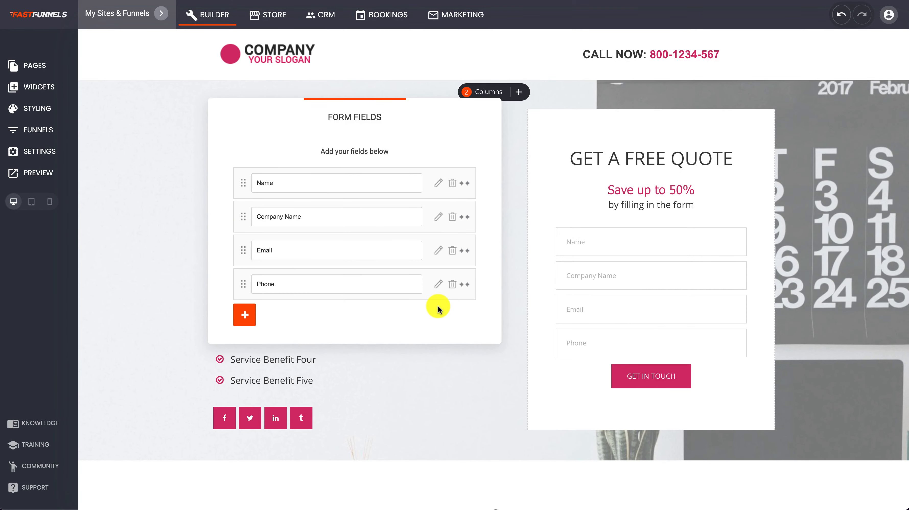
Step: Add a Text Area field to the form and define it as a new CRM property
{"action": "left_click", "coordinate": [244, 314]}
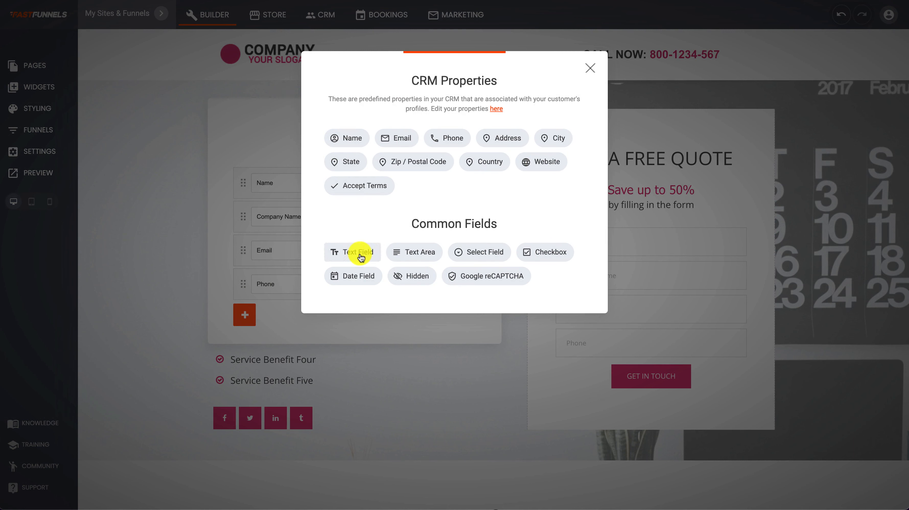
{"action": "left_click", "coordinate": [418, 255]}
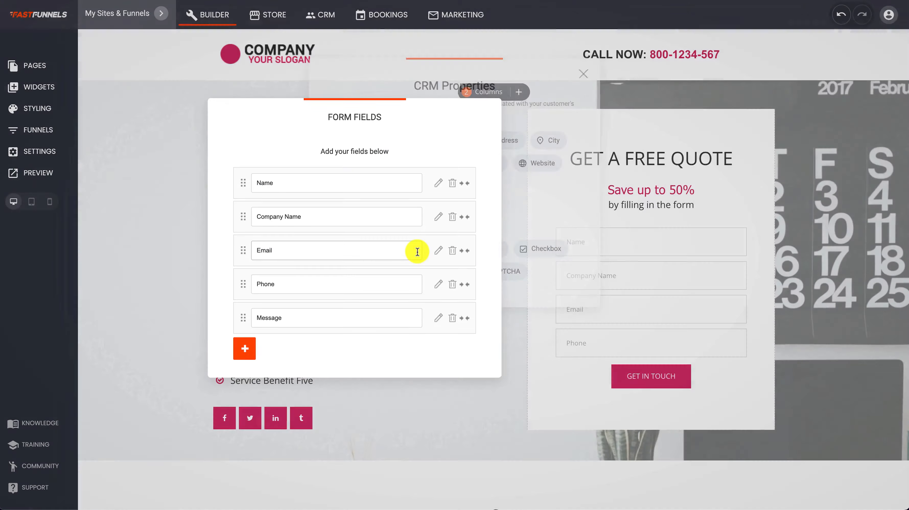
{"action": "left_click", "coordinate": [437, 316]}
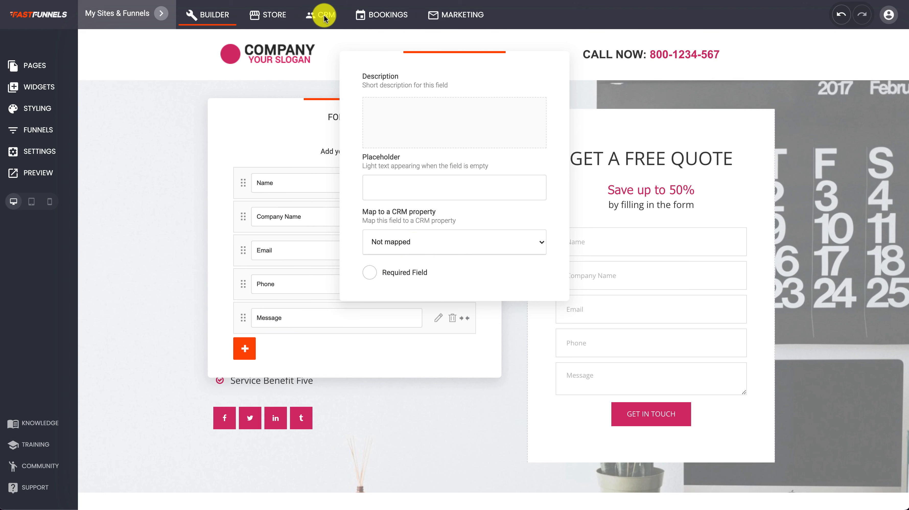
{"action": "left_click", "coordinate": [375, 246]}
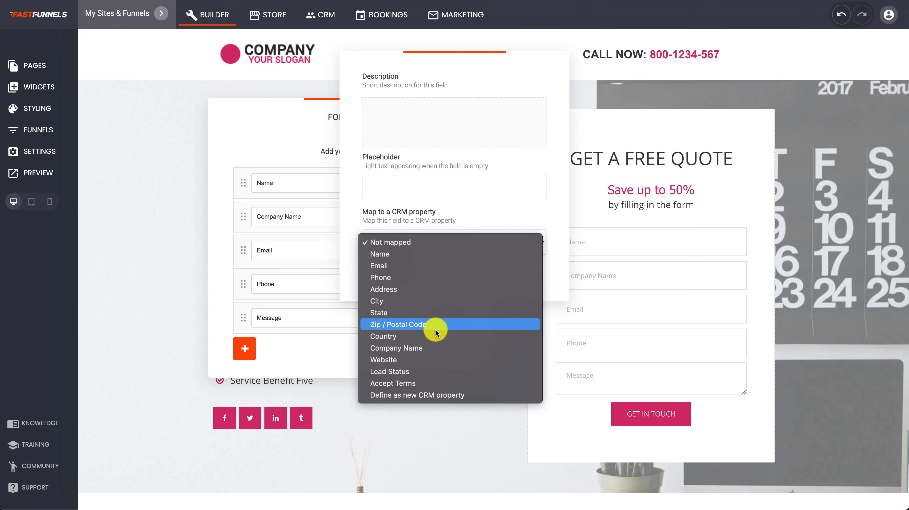
{"action": "left_click", "coordinate": [416, 396]}
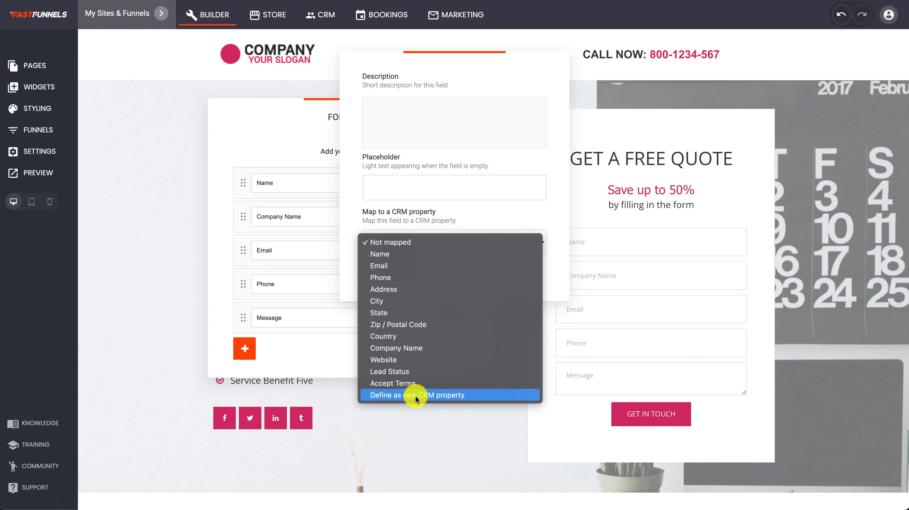
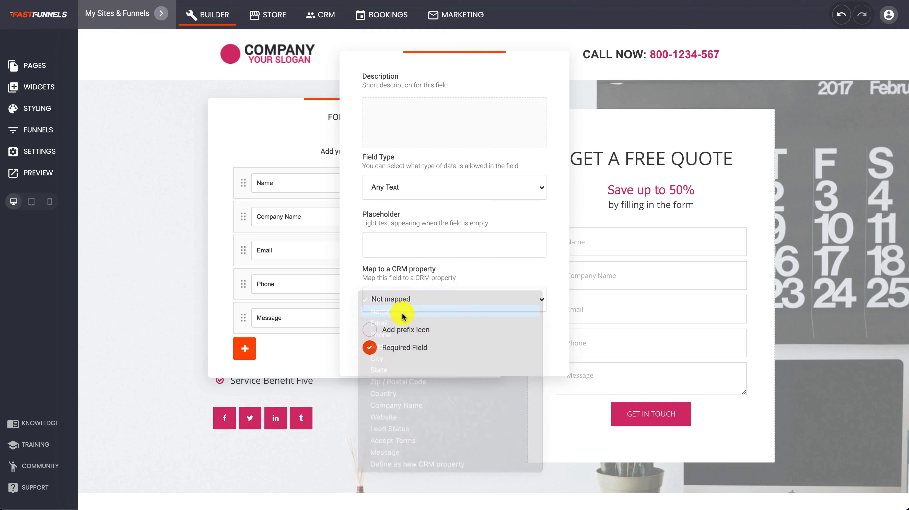
Step: Check the Company Name field's CRM mapping and map the Email field to the Email CRM property
{"action": "left_click", "coordinate": [317, 354]}
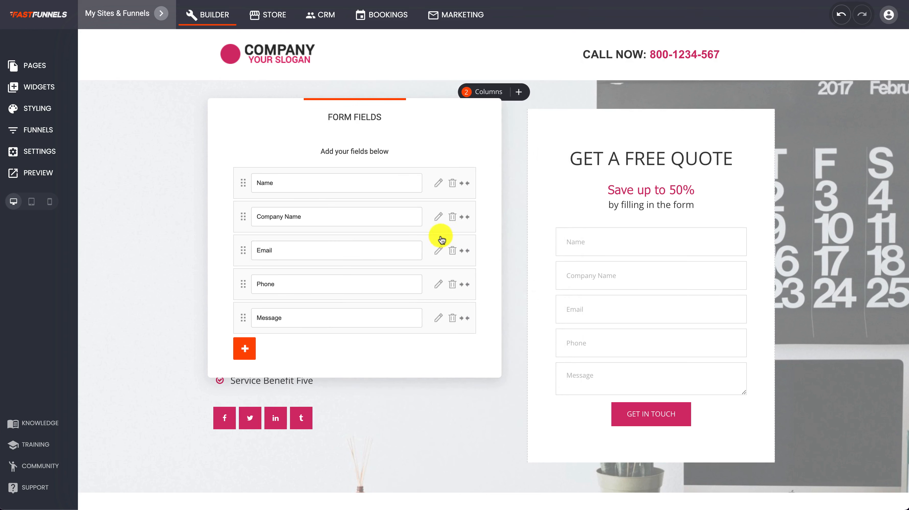
{"action": "left_click", "coordinate": [439, 216]}
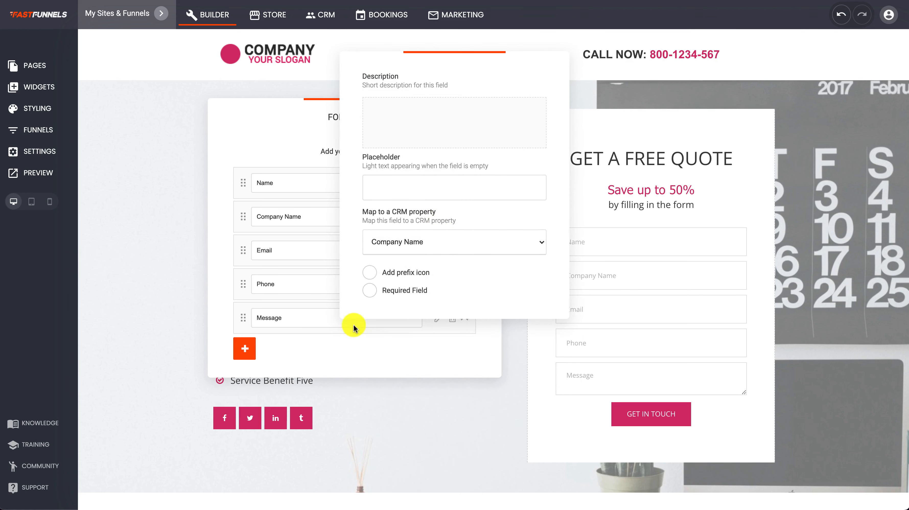
{"action": "left_click", "coordinate": [345, 353]}
{"action": "left_click", "coordinate": [436, 250]}
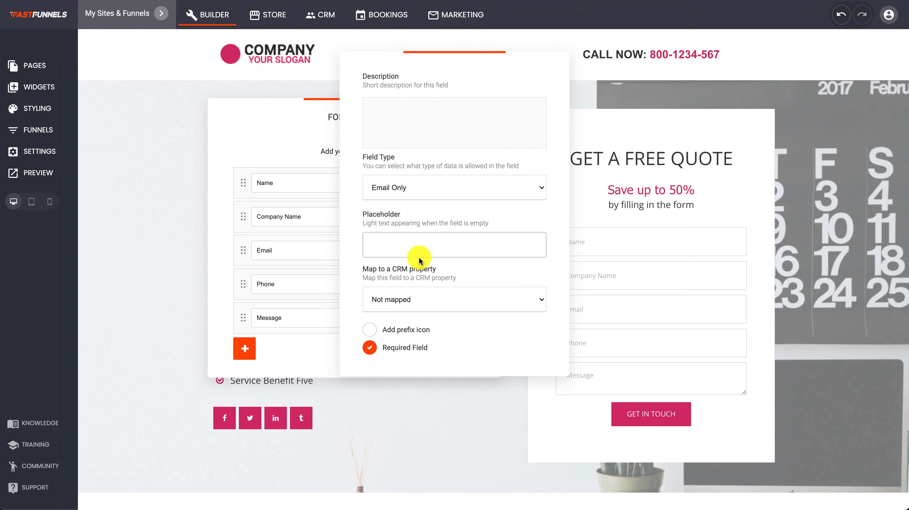
{"action": "left_click", "coordinate": [434, 291]}
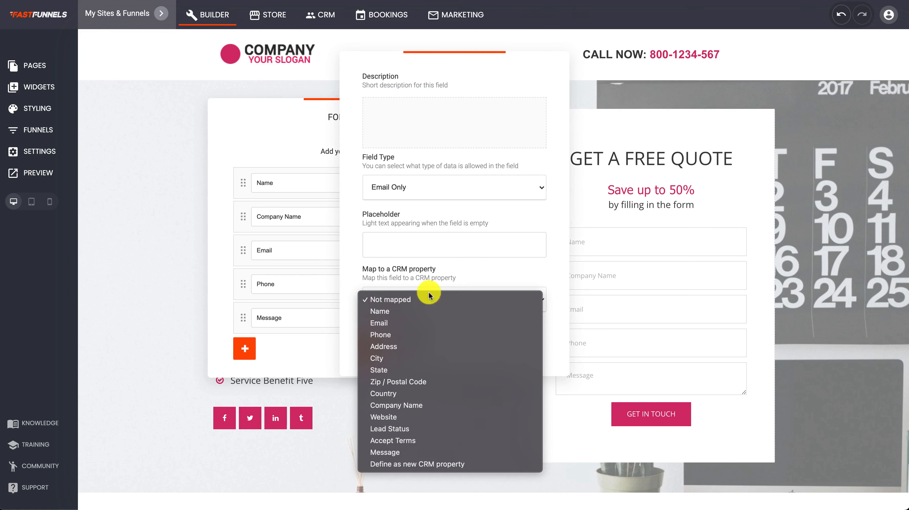
{"action": "left_click", "coordinate": [406, 322]}
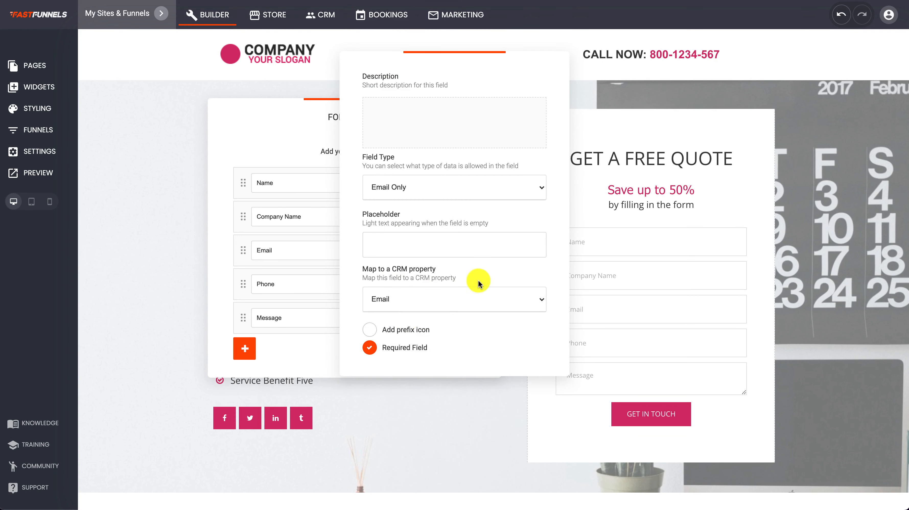
{"action": "left_click", "coordinate": [325, 355]}
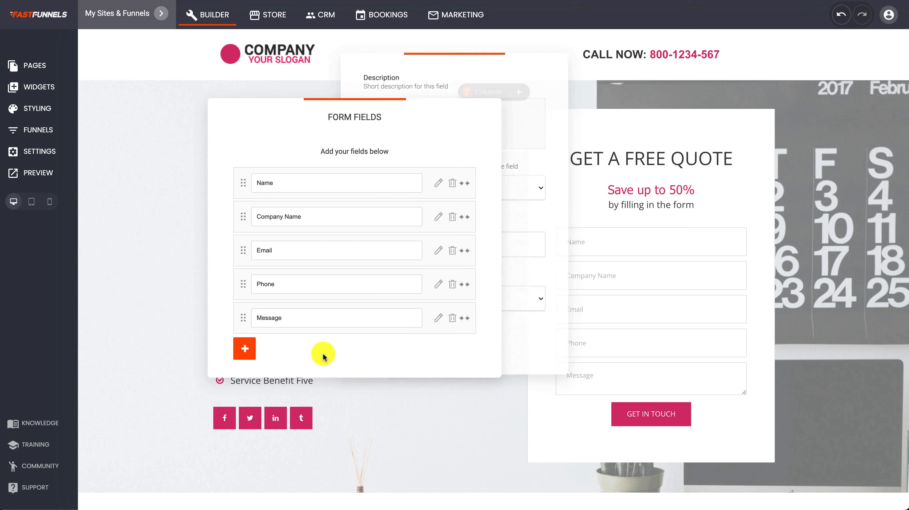
Step: Map the Phone field to the Phone CRM property and save the page
{"action": "left_click", "coordinate": [440, 285]}
{"action": "left_click", "coordinate": [396, 295]}
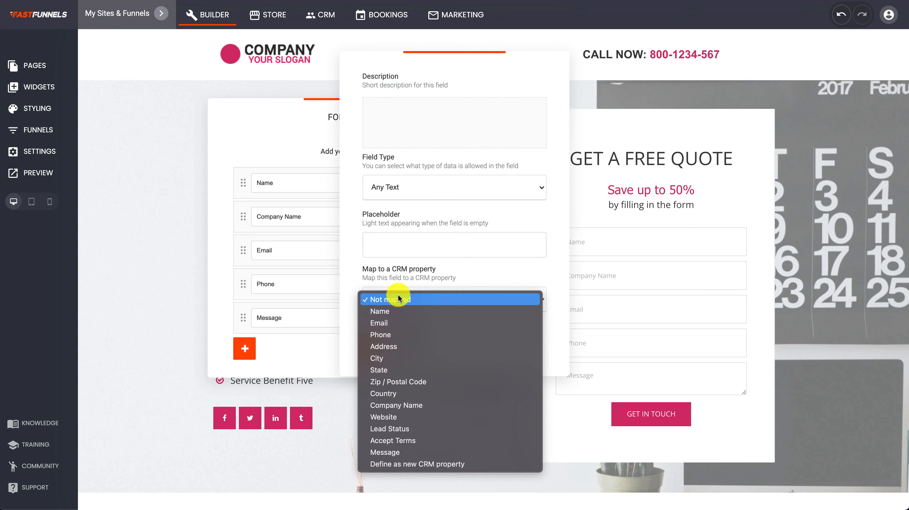
{"action": "left_click", "coordinate": [392, 334]}
{"action": "left_click", "coordinate": [309, 357]}
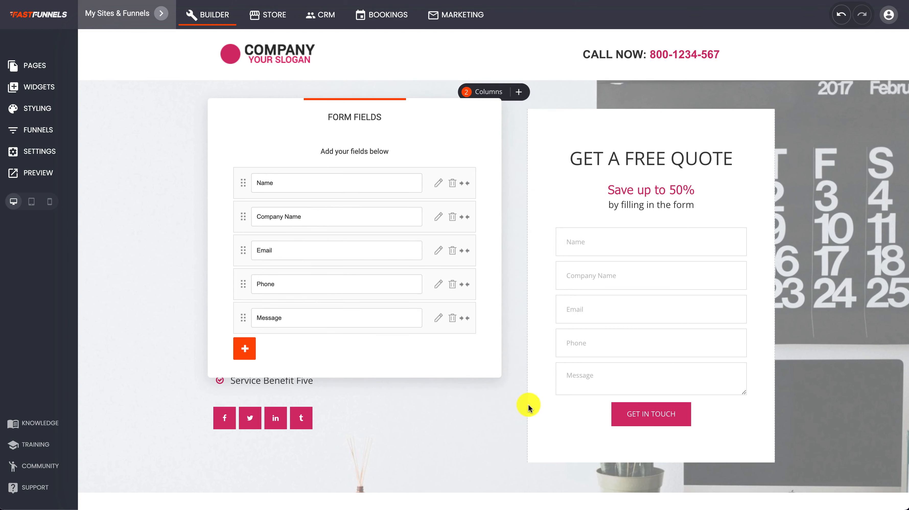
{"action": "left_click", "coordinate": [473, 428]}
{"action": "left_click", "coordinate": [803, 16]}
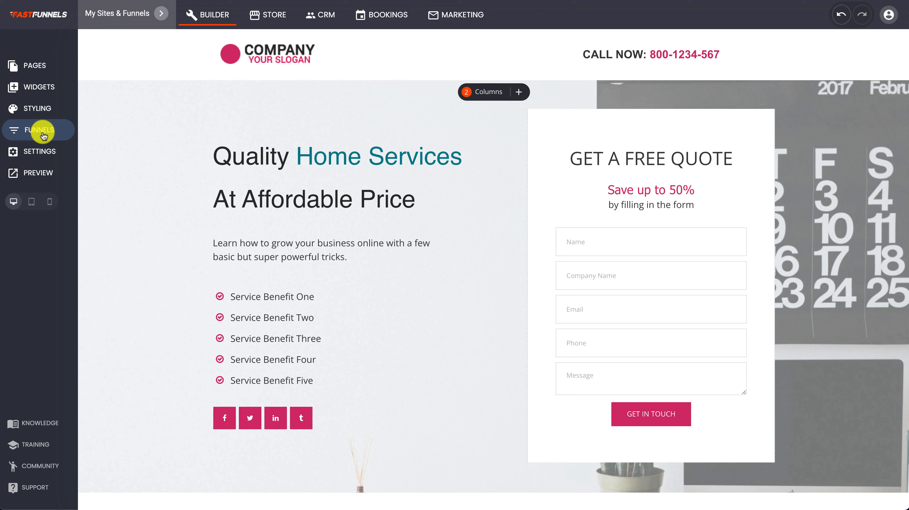
Step: Review the Lead Generation funnel's Thank You step content and return to editing the Landing step
{"action": "left_click", "coordinate": [51, 134]}
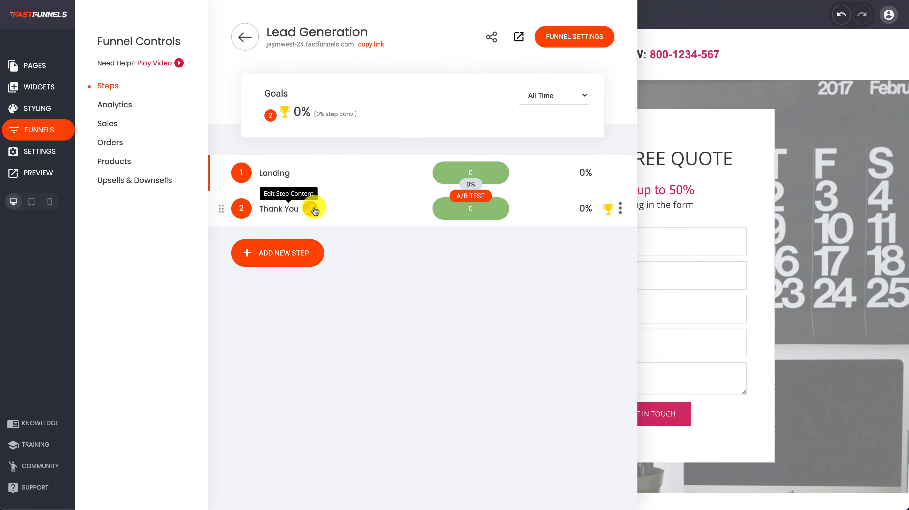
{"action": "left_click", "coordinate": [314, 210]}
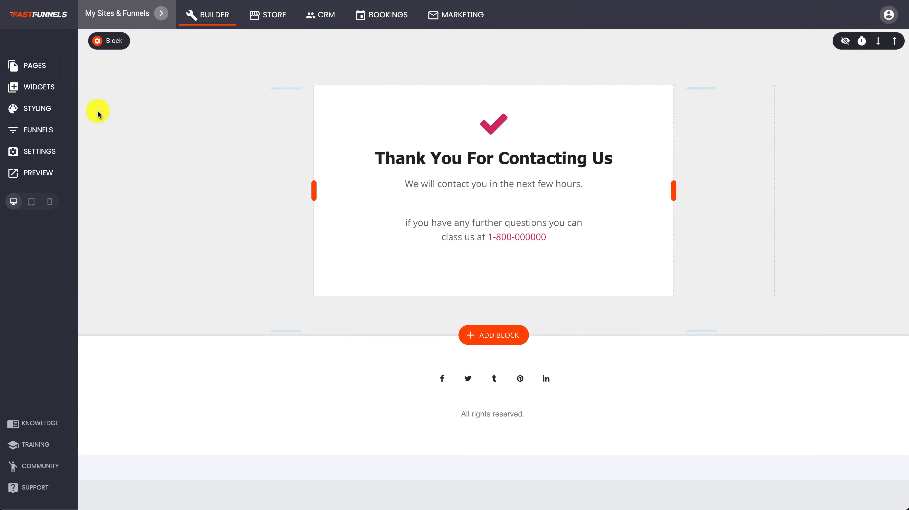
{"action": "left_click", "coordinate": [26, 134]}
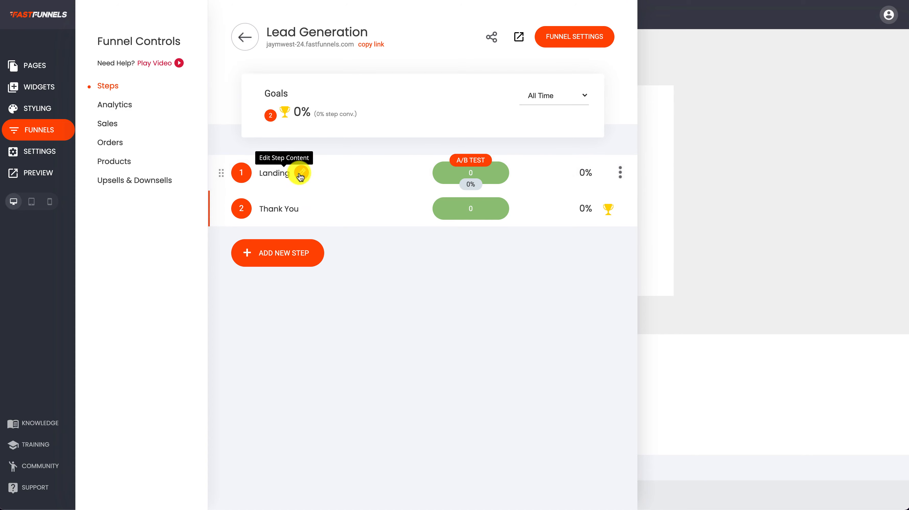
{"action": "left_click", "coordinate": [303, 173]}
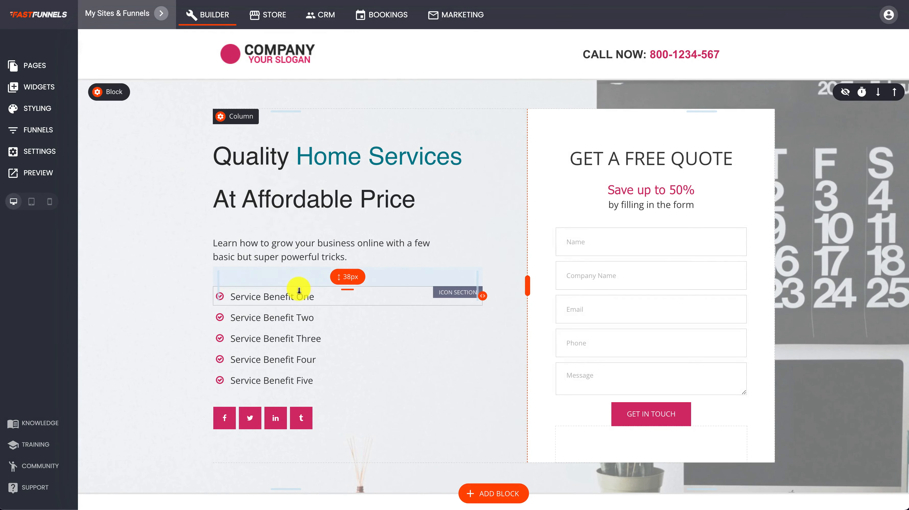
{"action": "left_click", "coordinate": [39, 174]}
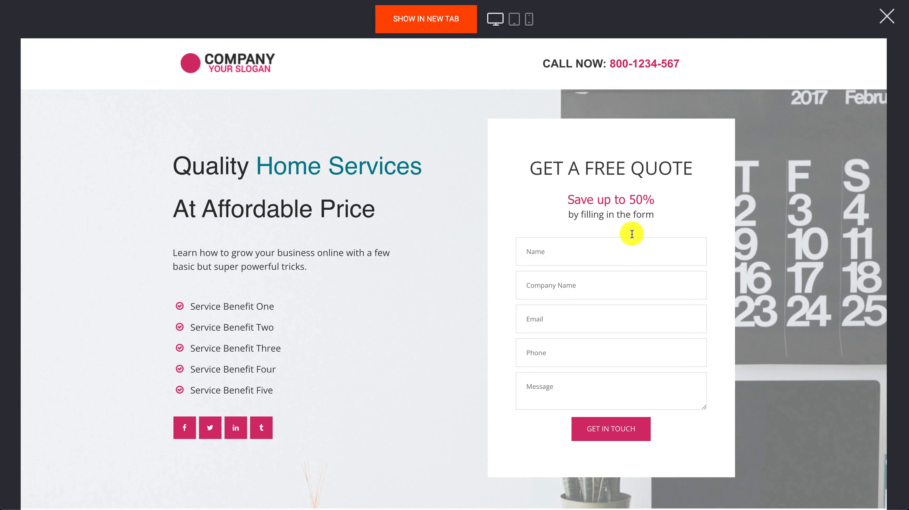
{"action": "left_click", "coordinate": [547, 252]}
{"action": "type", "text": "fdsfsdfsdfsd"}
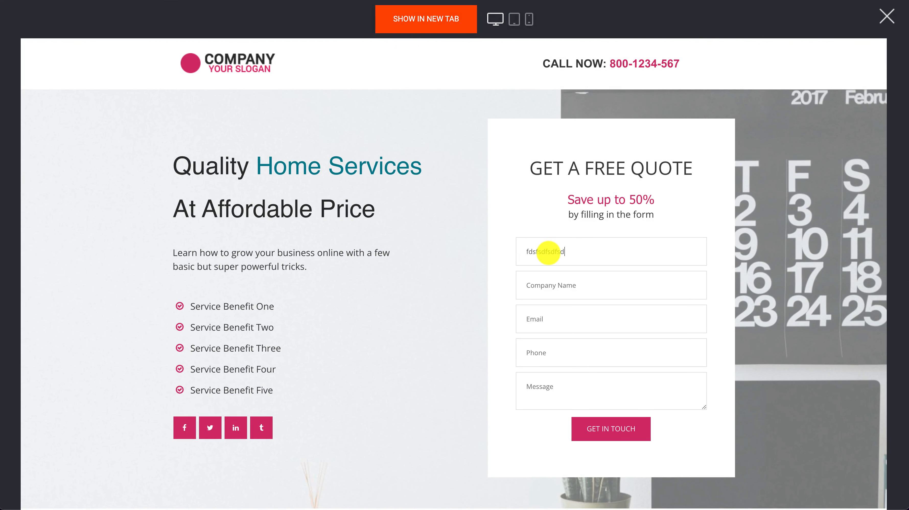
{"action": "type", "text": "f"}
{"action": "left_click", "coordinate": [561, 285]}
{"action": "type", "text": "sdfsdfsdfsdfds"}
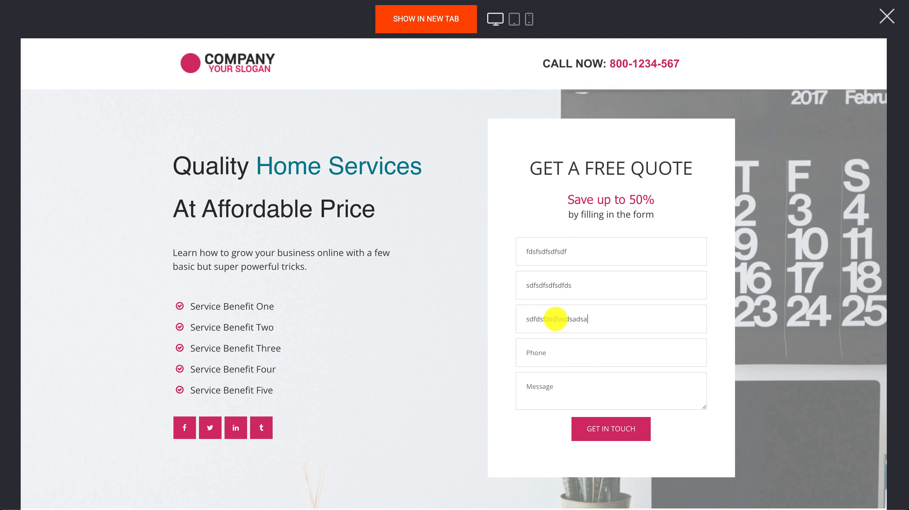
{"action": "left_click", "coordinate": [548, 355]}
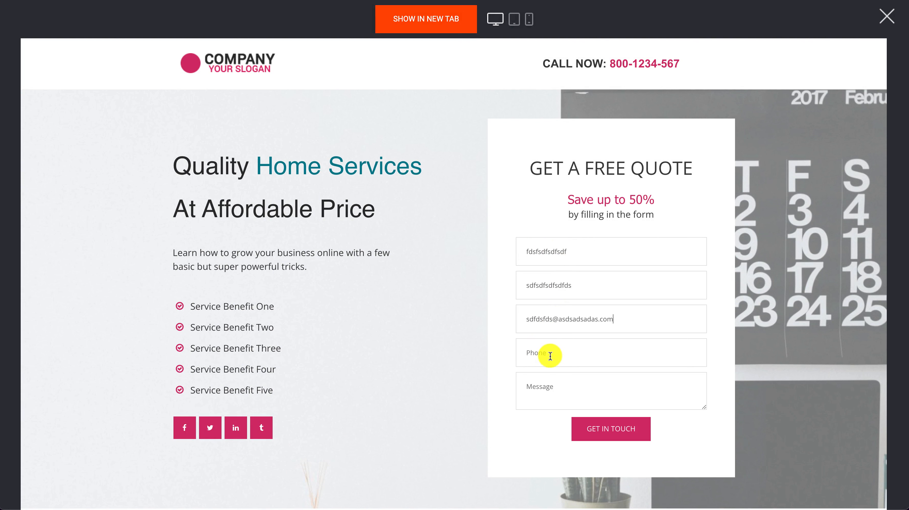
{"action": "type", "text": "234234234234234234"}
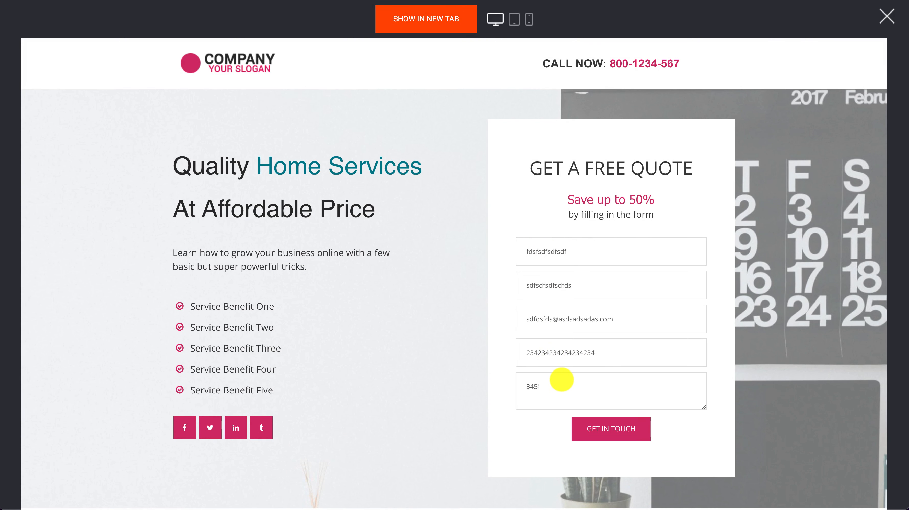
{"action": "left_click", "coordinate": [561, 379]}
{"action": "type", "text": "345345345353454"}
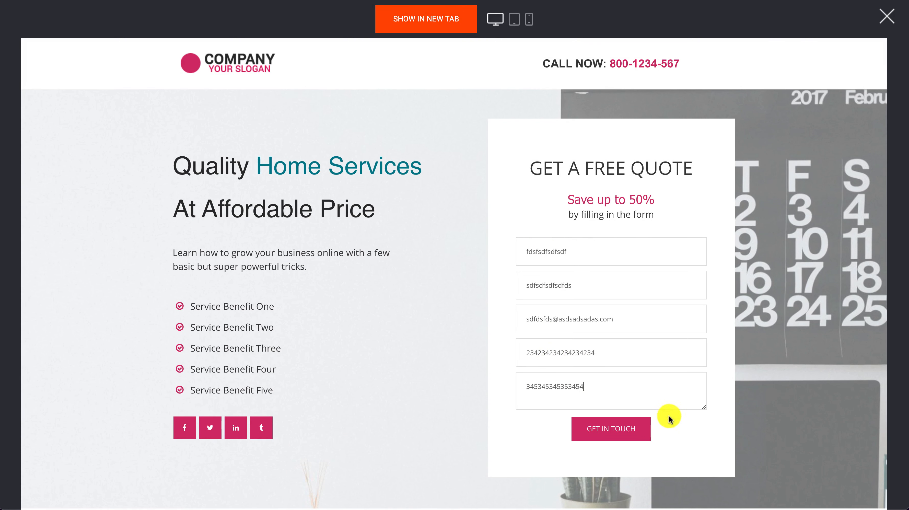
{"action": "left_click", "coordinate": [616, 430]}
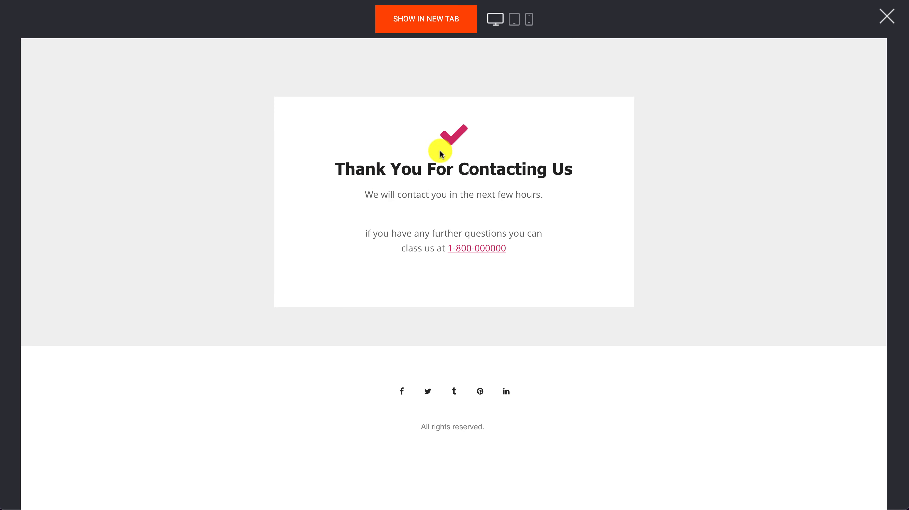
{"action": "left_click", "coordinate": [885, 16]}
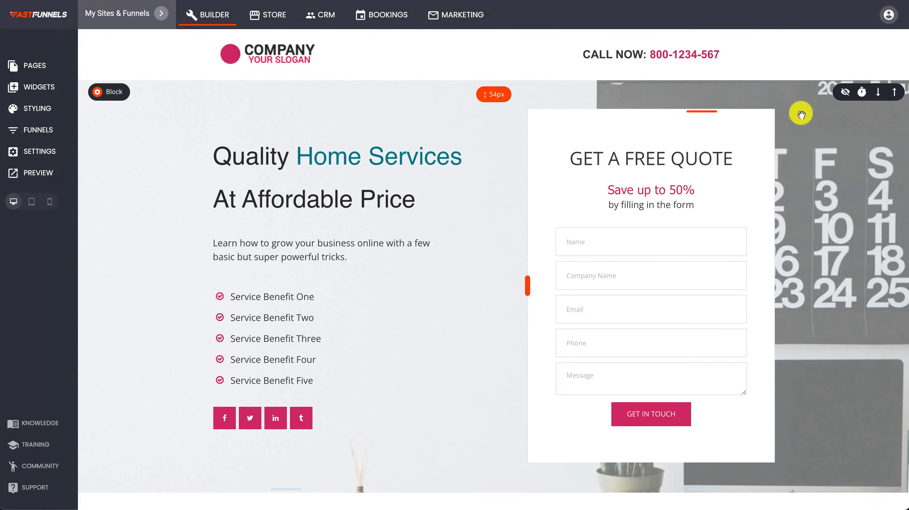
Step: Check the new lead in the CRM contacts and view the form submissions filtered by My Optin
{"action": "left_click", "coordinate": [321, 14]}
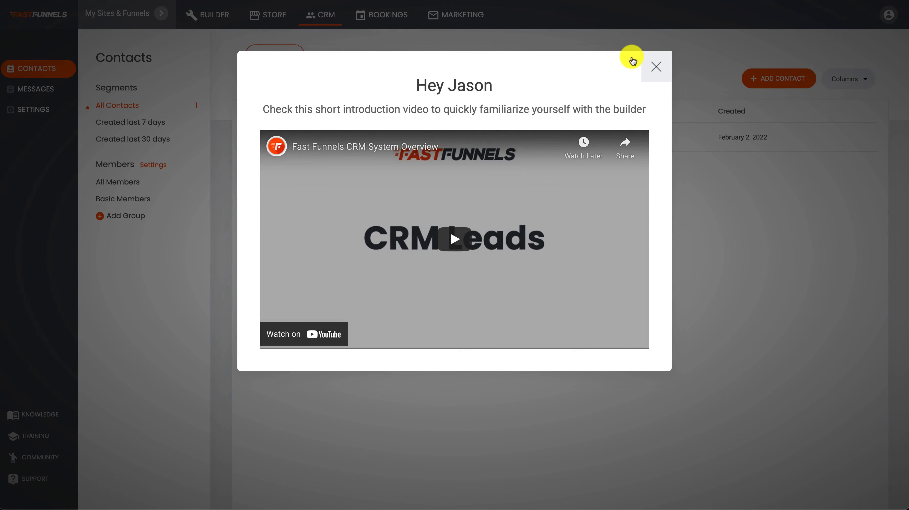
{"action": "left_click", "coordinate": [656, 66]}
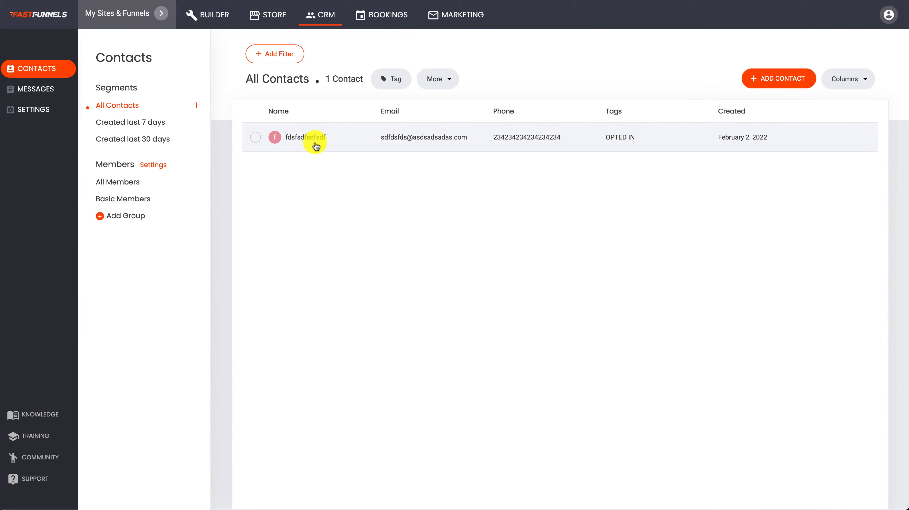
{"action": "left_click", "coordinate": [46, 89]}
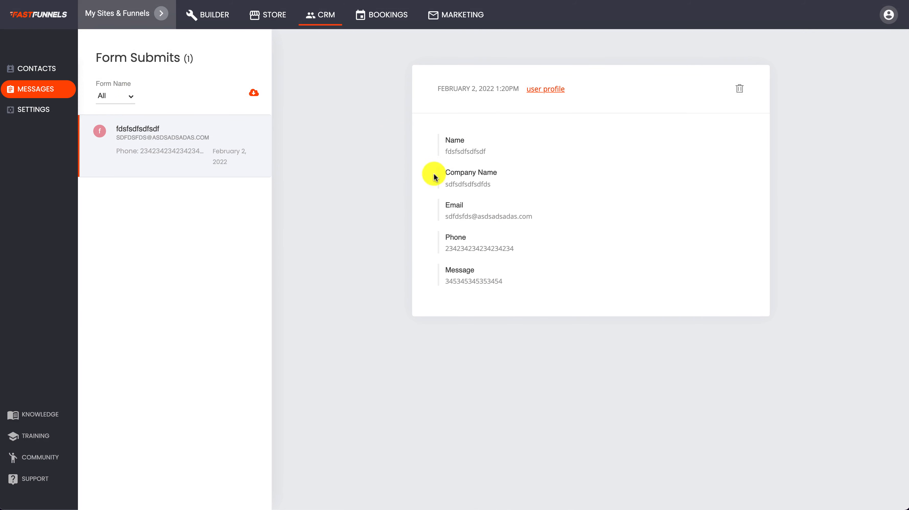
{"action": "left_click", "coordinate": [126, 95]}
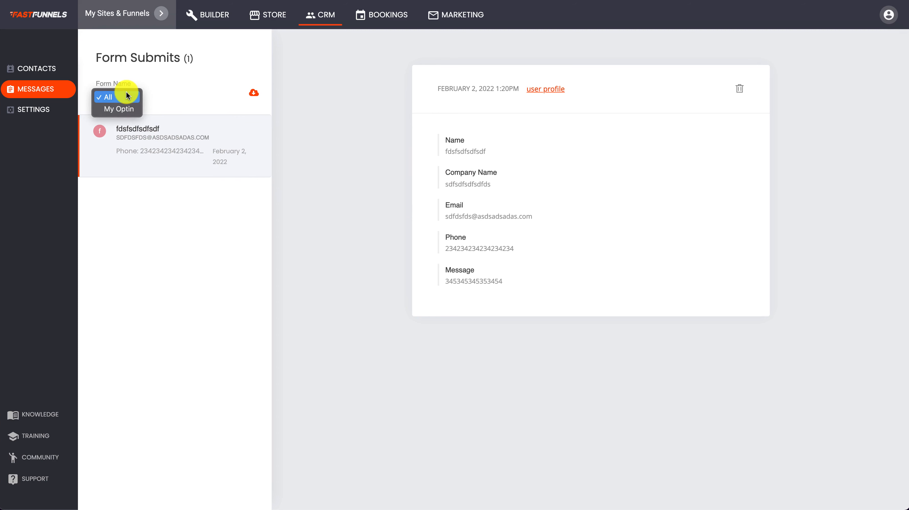
{"action": "left_click", "coordinate": [125, 108]}
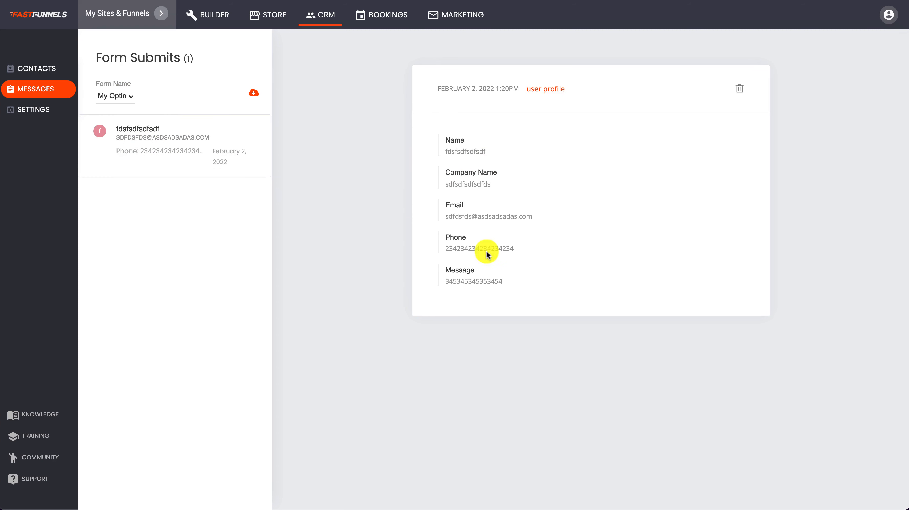
Step: Review the marketing subscribers and examine who is in the My Subscribers list
{"action": "left_click", "coordinate": [465, 16]}
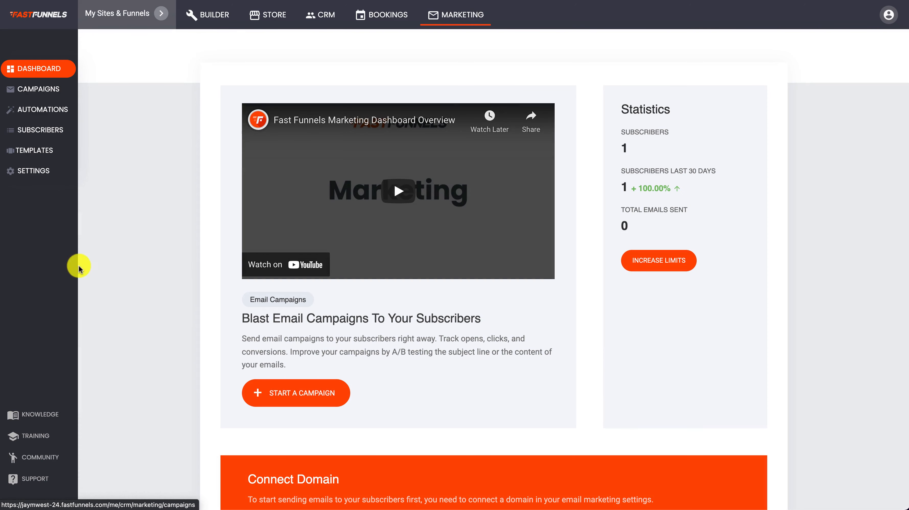
{"action": "left_click", "coordinate": [59, 131]}
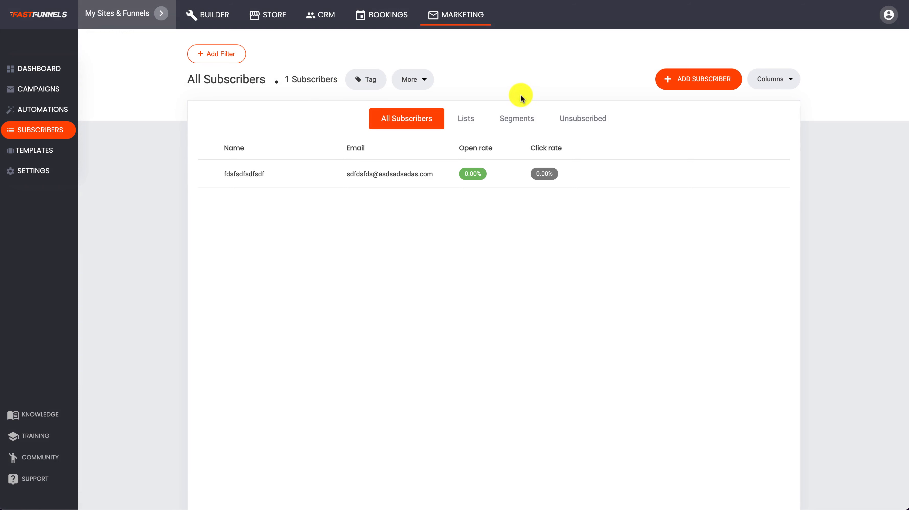
{"action": "left_click", "coordinate": [466, 119]}
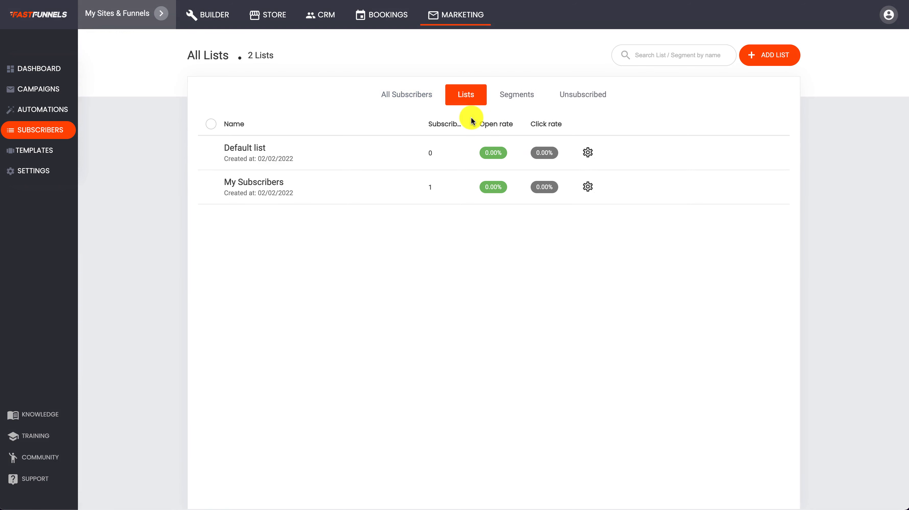
{"action": "left_click", "coordinate": [436, 190]}
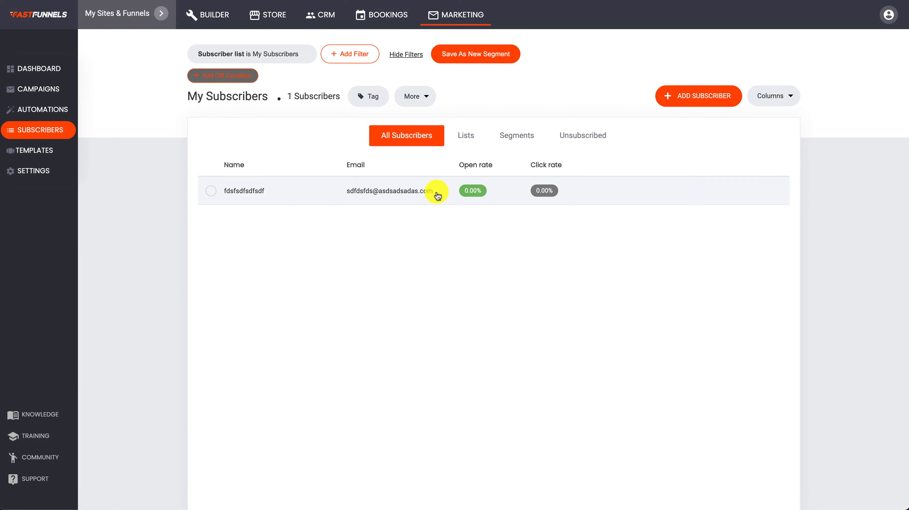
Step: Examine the test subscriber's profile, including its orders and form submits, and return to the subscribers overview
{"action": "left_click", "coordinate": [241, 197]}
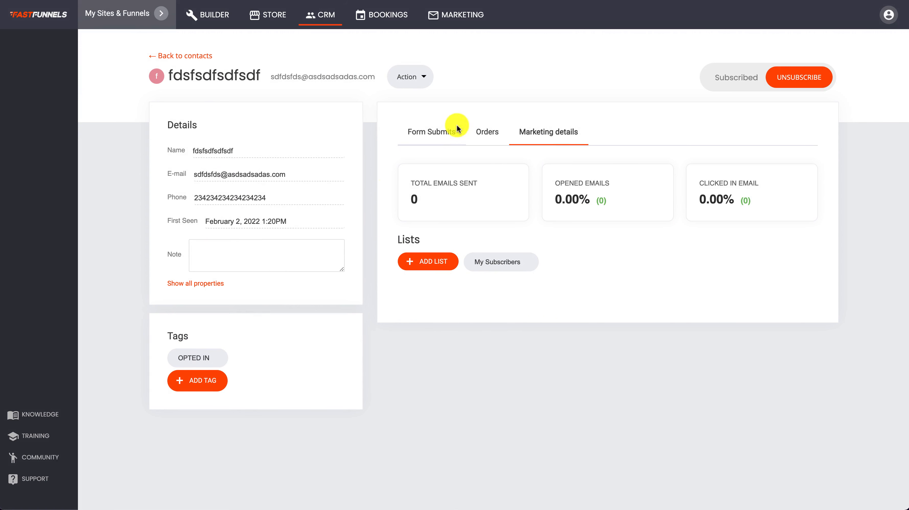
{"action": "left_click", "coordinate": [486, 132]}
{"action": "left_click", "coordinate": [450, 133]}
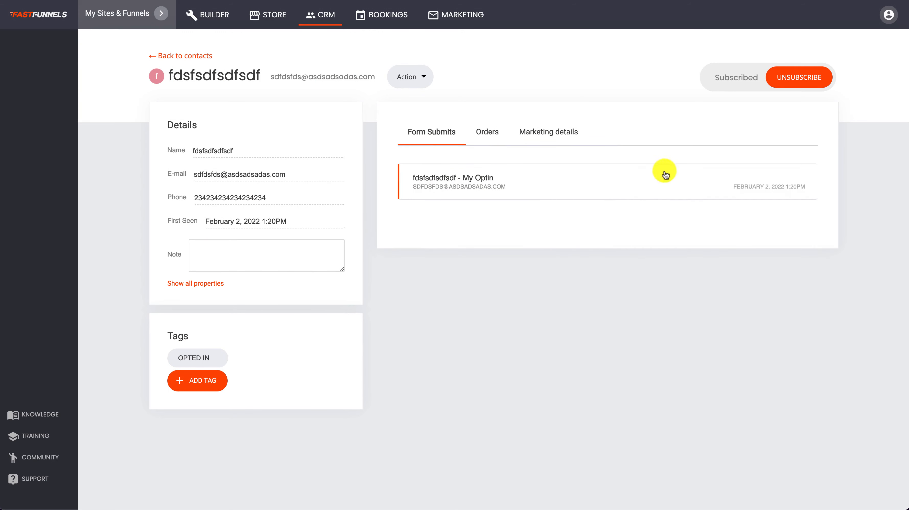
{"action": "left_click", "coordinate": [175, 55]}
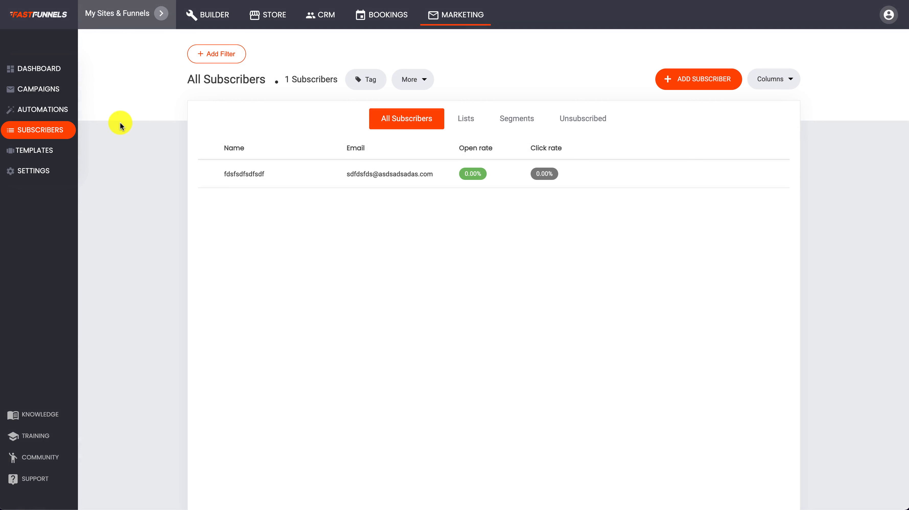
Step: Create a new marketing automation, correcting the misspelled word in its name to "Opted"
{"action": "left_click", "coordinate": [62, 113]}
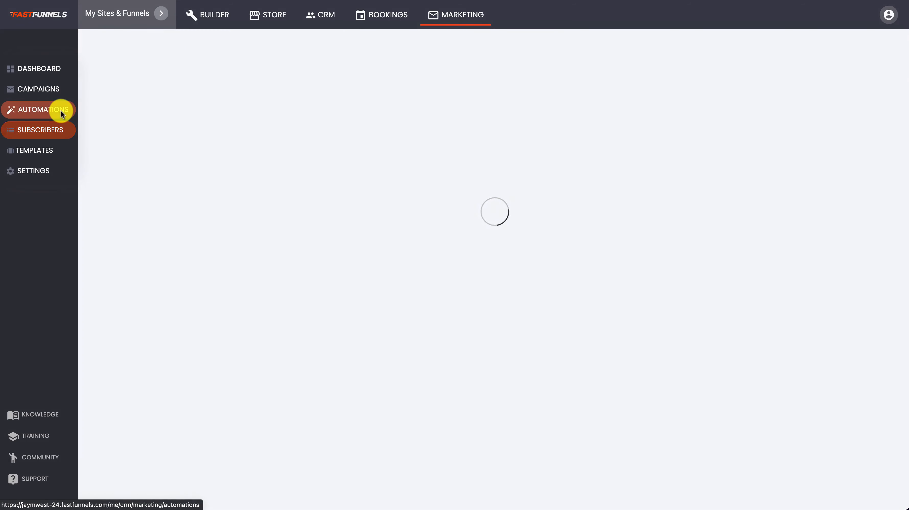
{"action": "left_click", "coordinate": [319, 278]}
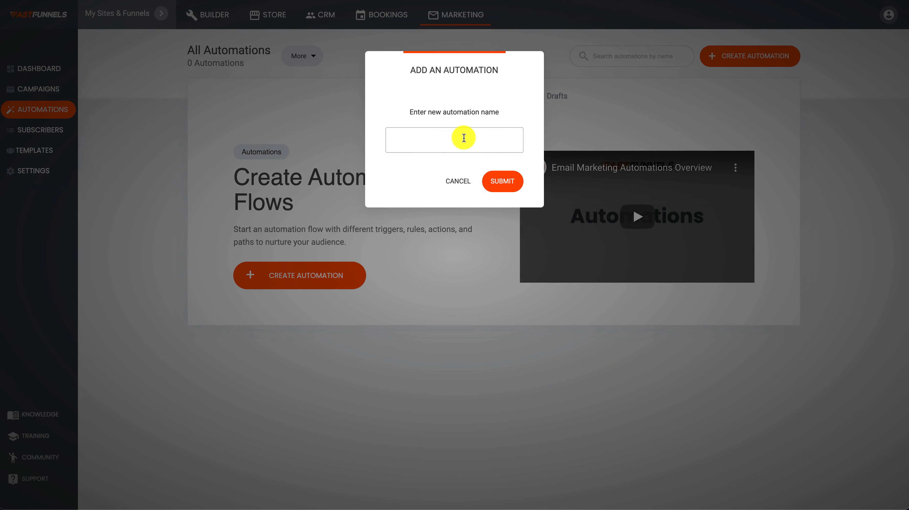
{"action": "left_click_drag", "start_coordinate": [457, 139], "coordinate": [411, 148]}
{"action": "right_click", "coordinate": [402, 142]}
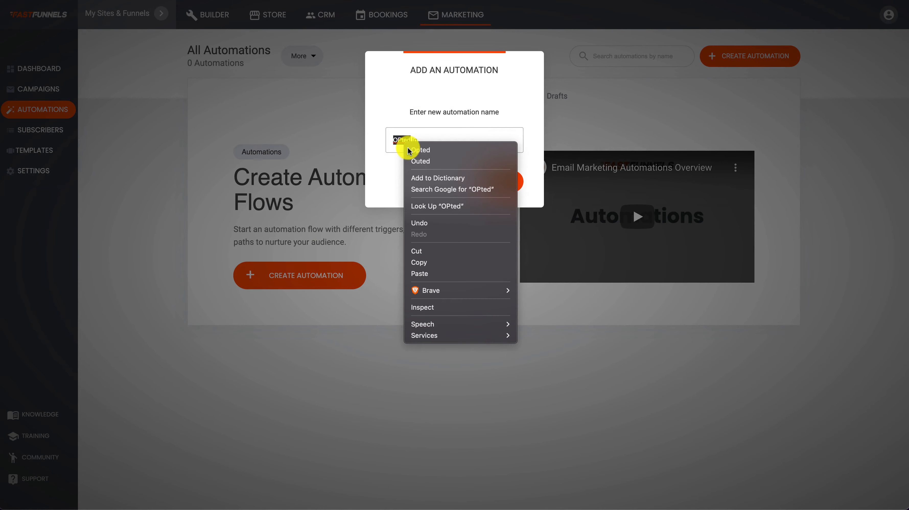
{"action": "left_click", "coordinate": [407, 147]}
{"action": "left_click", "coordinate": [506, 184]}
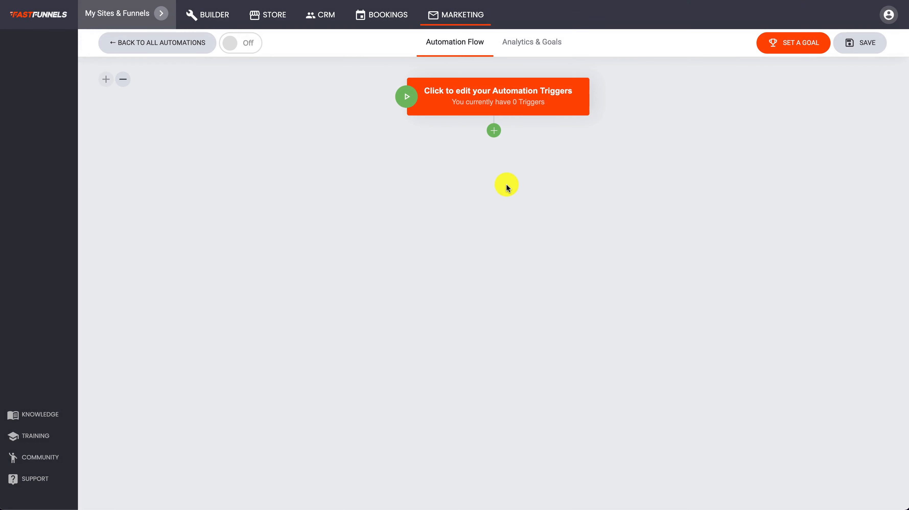
Step: Add a "Tag is added" trigger to the automation using the OPTED IN tag
{"action": "left_click", "coordinate": [496, 95]}
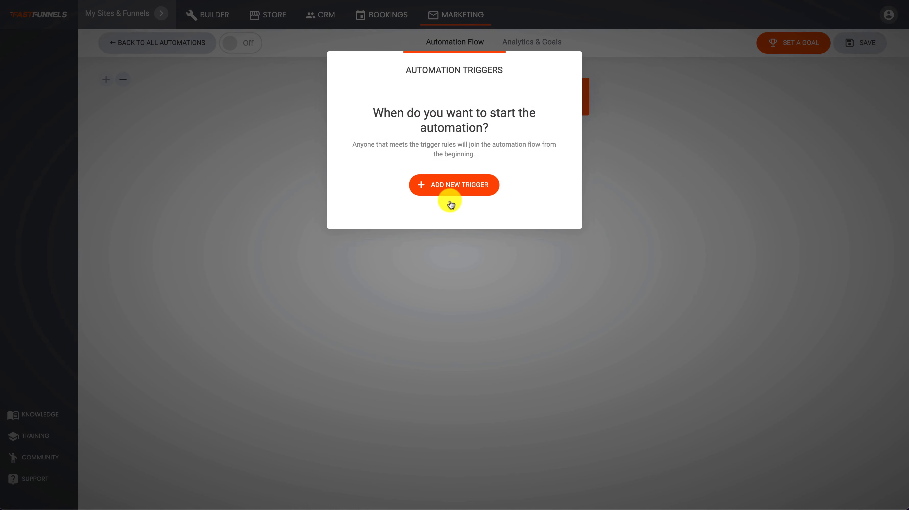
{"action": "left_click", "coordinate": [446, 184]}
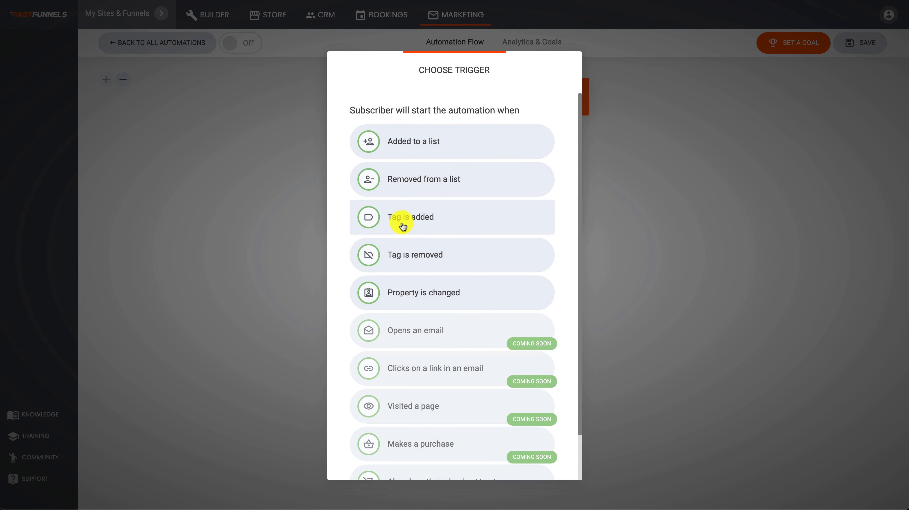
{"action": "left_click", "coordinate": [402, 226]}
{"action": "left_click", "coordinate": [393, 142]}
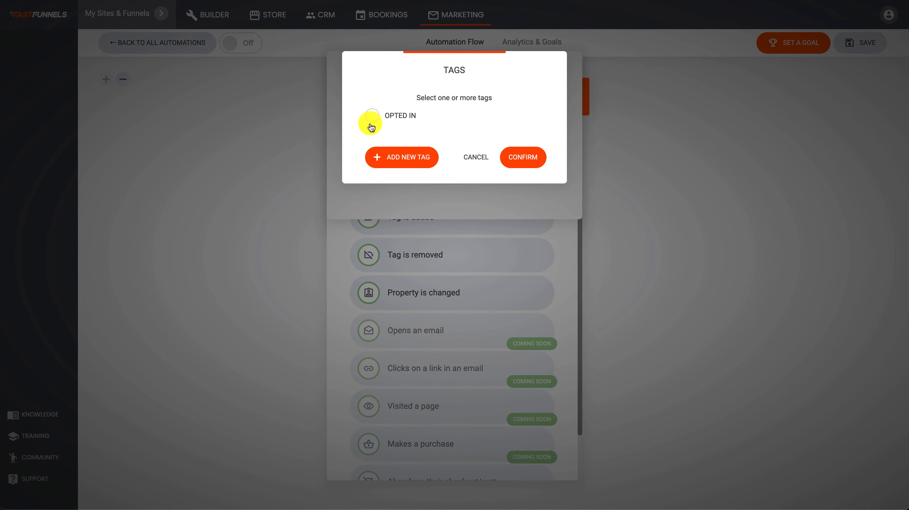
{"action": "left_click", "coordinate": [521, 157]}
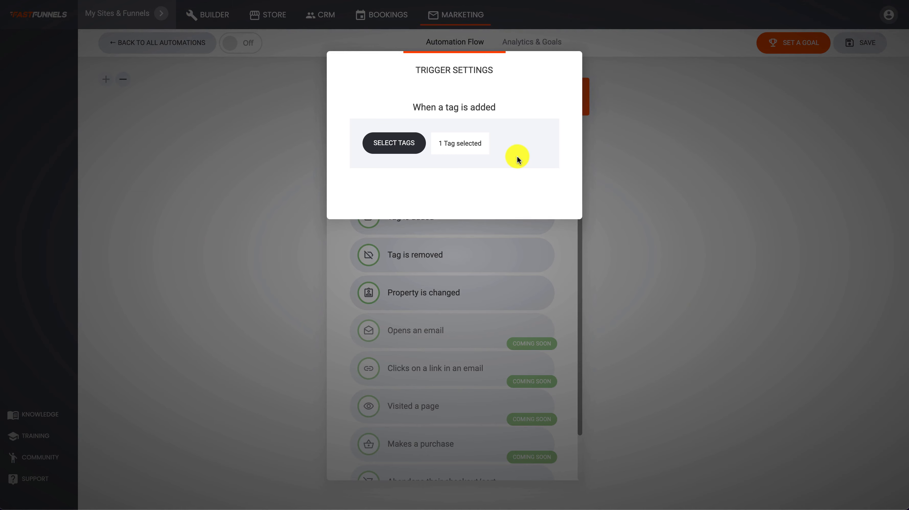
{"action": "left_click", "coordinate": [682, 200]}
{"action": "left_click", "coordinate": [651, 154]}
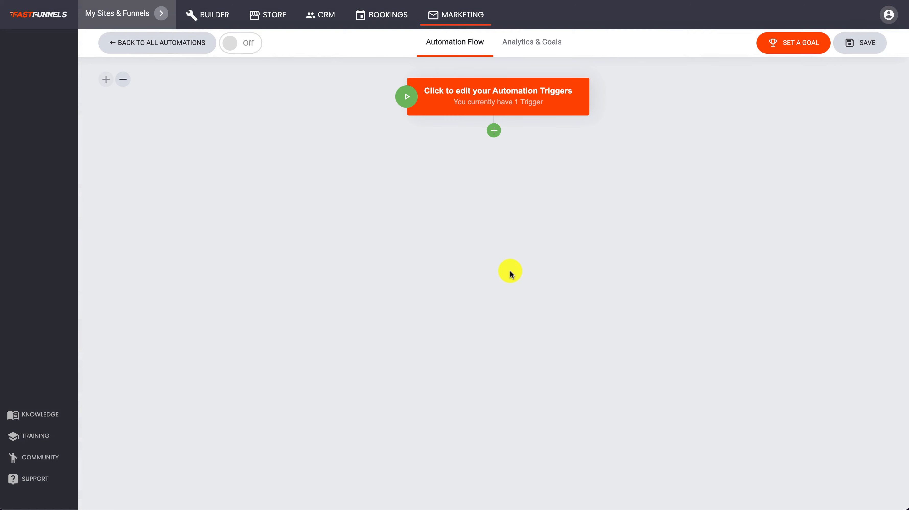
Step: Add a Send Email step after the trigger with the subject "Thank you", fill in the sender's name and email, and start building the email
{"action": "left_click", "coordinate": [494, 130]}
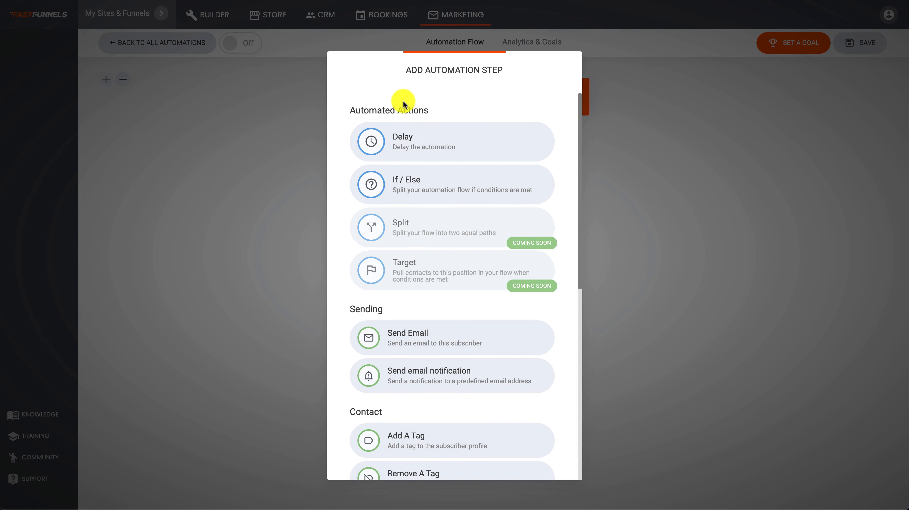
{"action": "right_click", "coordinate": [438, 353]}
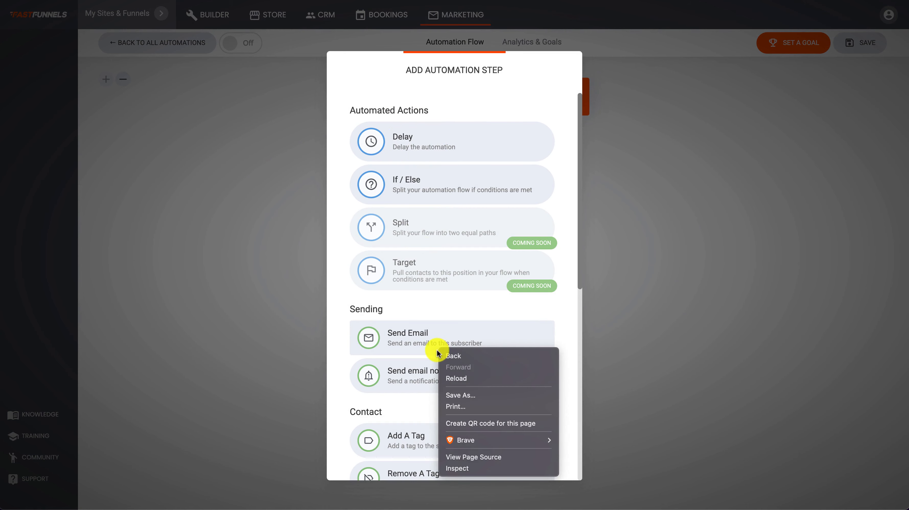
{"action": "left_click", "coordinate": [420, 343]}
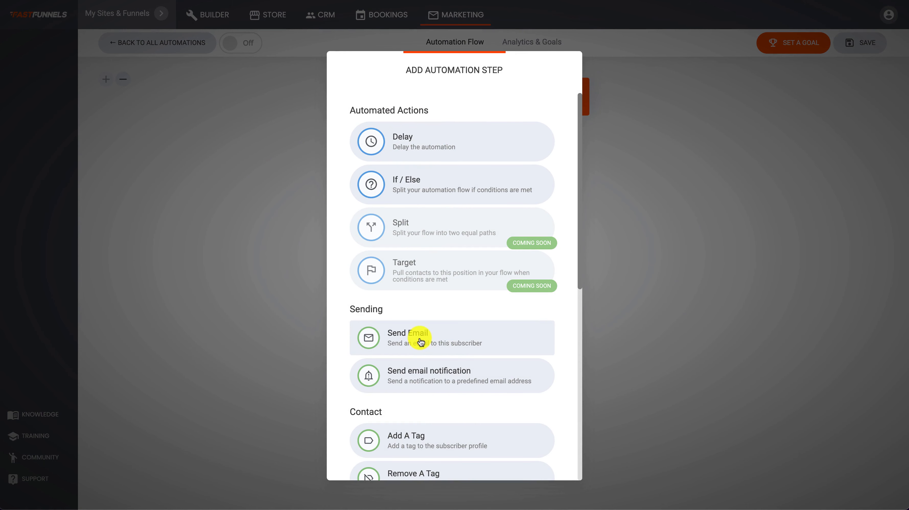
{"action": "left_click", "coordinate": [401, 341]}
{"action": "left_click", "coordinate": [391, 171]}
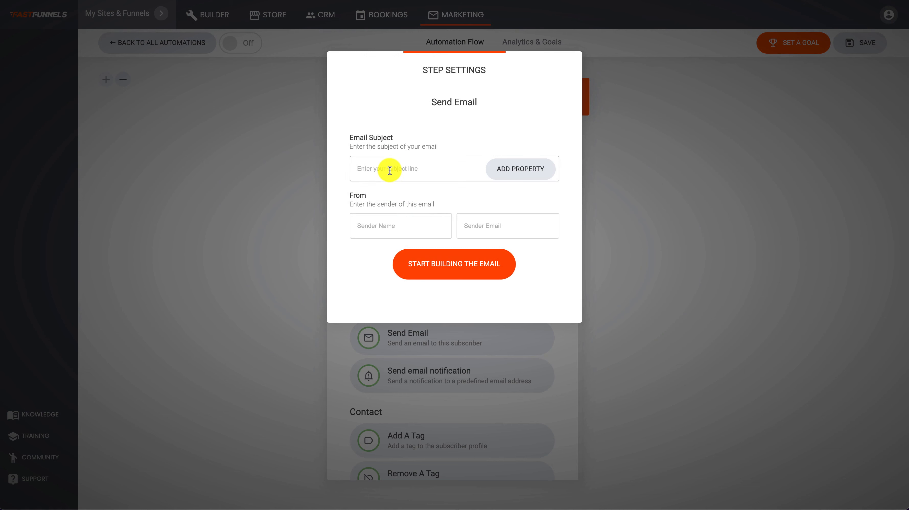
{"action": "type", "text": "Thanks you"}
{"action": "left_click", "coordinate": [385, 227]}
{"action": "type", "text": "asdfsadsadasd"}
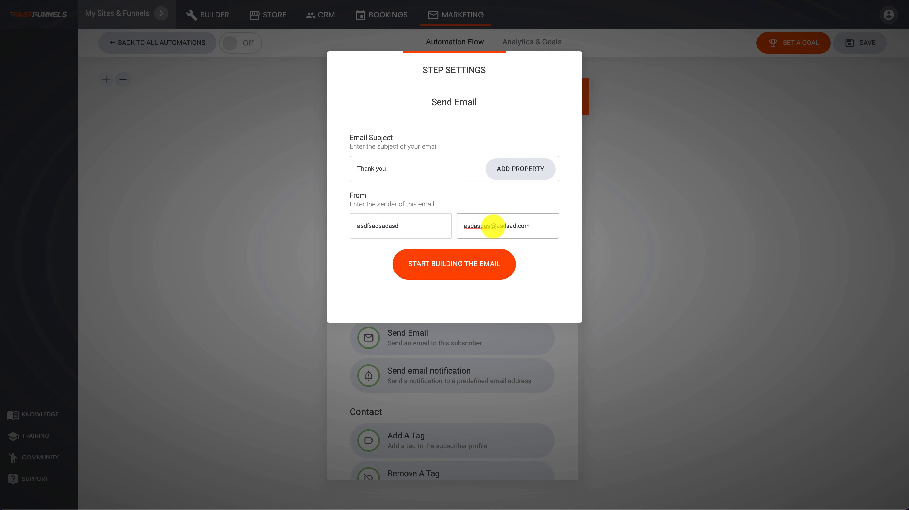
{"action": "left_click", "coordinate": [460, 264]}
Step: Browse the email templates and the from-scratch options, and choose the furniture template headed "Check The New Collection"
{"action": "scroll", "coordinate": [512, 289], "scroll_direction": "down", "scroll_amount": 3}
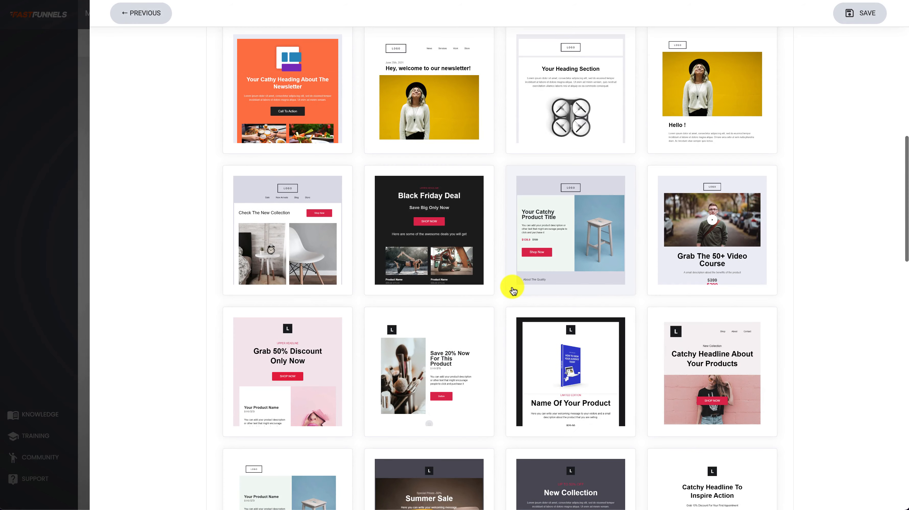
{"action": "scroll", "coordinate": [513, 289], "scroll_direction": "down", "scroll_amount": 3}
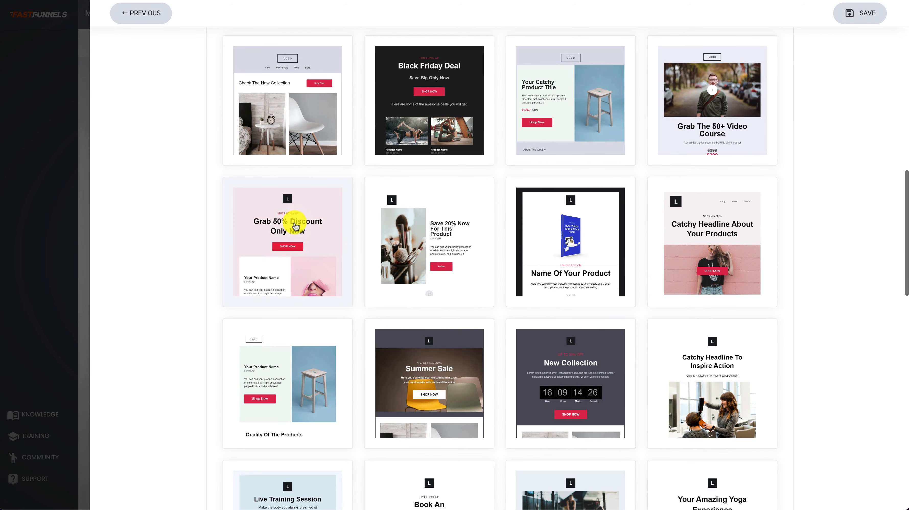
{"action": "scroll", "coordinate": [472, 367], "scroll_direction": "up", "scroll_amount": 10}
{"action": "left_click", "coordinate": [578, 103]}
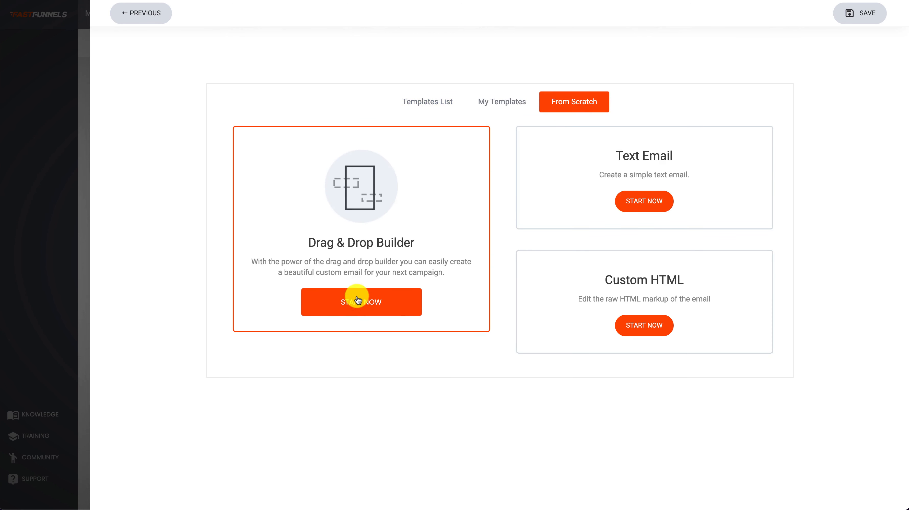
{"action": "left_click", "coordinate": [493, 111]}
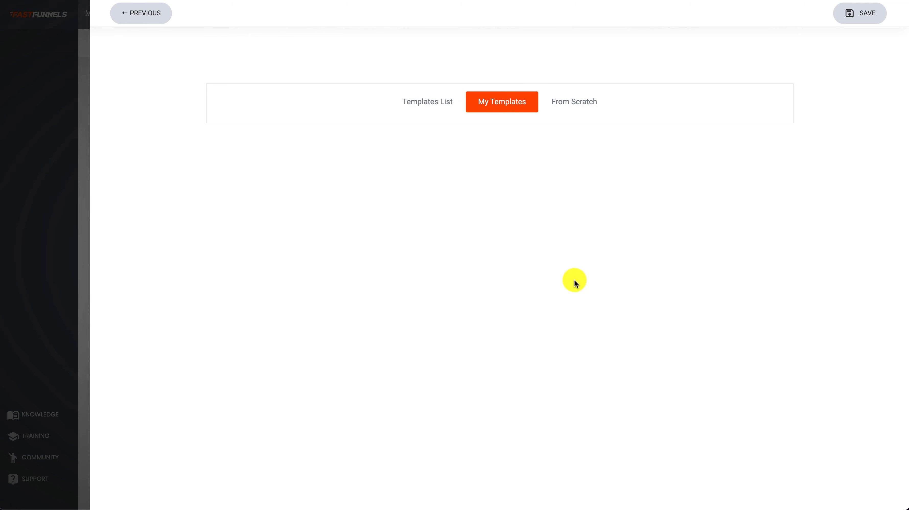
{"action": "left_click", "coordinate": [430, 101]}
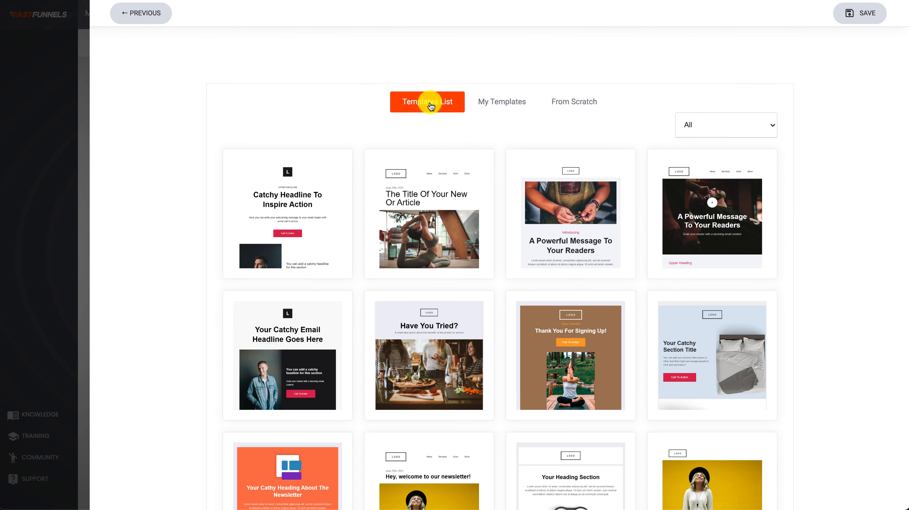
{"action": "scroll", "coordinate": [509, 352], "scroll_direction": "down", "scroll_amount": 10}
{"action": "scroll", "coordinate": [510, 355], "scroll_direction": "down", "scroll_amount": 1}
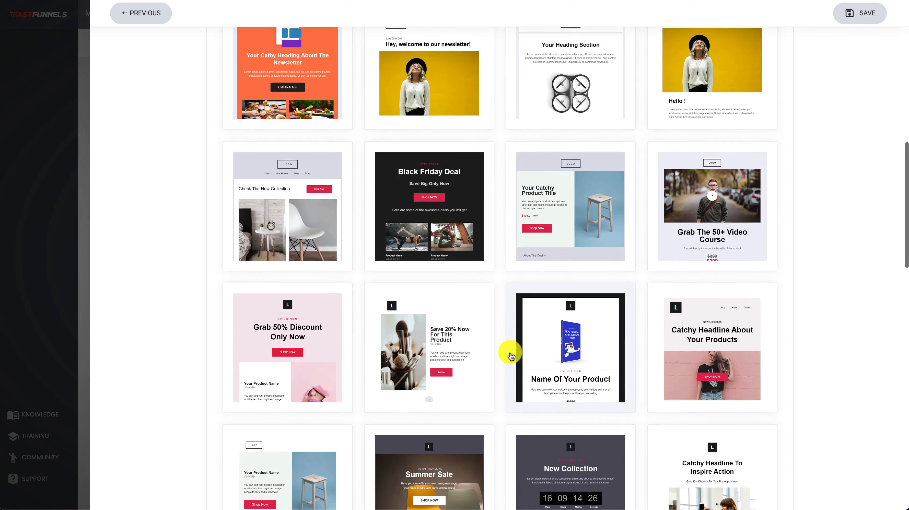
{"action": "left_click", "coordinate": [272, 227]}
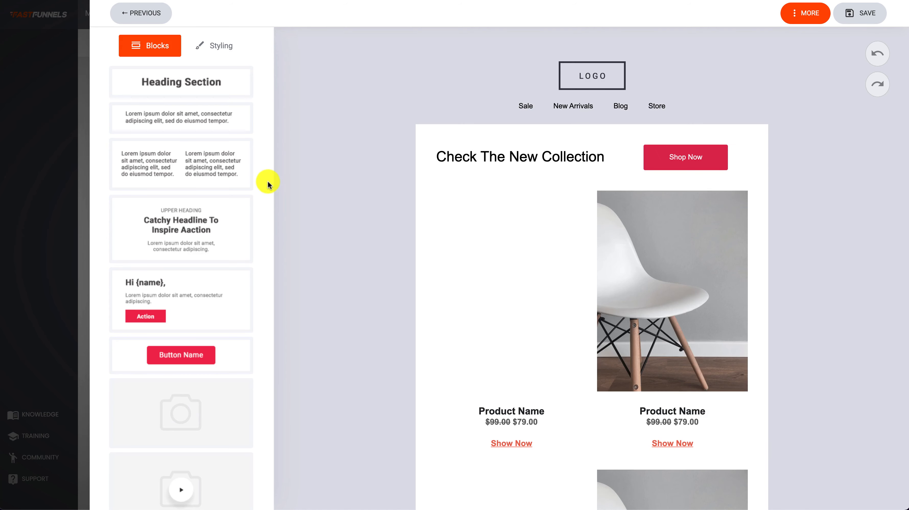
Step: Move the "Check The New Collection" heading block below the first product row and that product row above the logo header
{"action": "scroll", "coordinate": [369, 281], "scroll_direction": "down", "scroll_amount": 12}
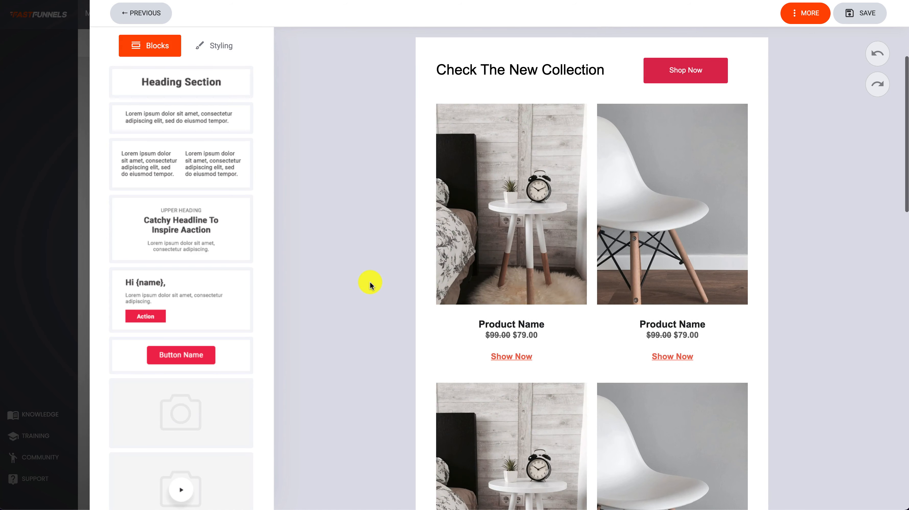
{"action": "scroll", "coordinate": [370, 281], "scroll_direction": "down", "scroll_amount": 15}
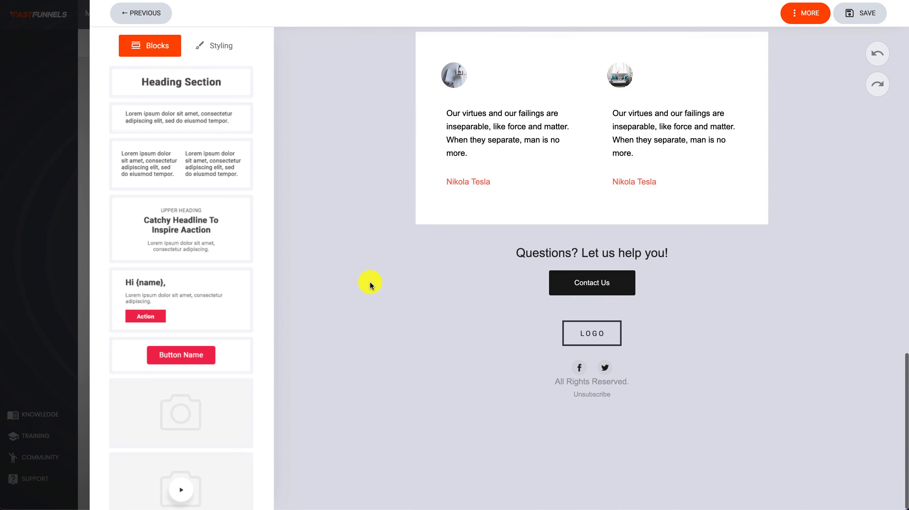
{"action": "scroll", "coordinate": [370, 281], "scroll_direction": "up", "scroll_amount": 20}
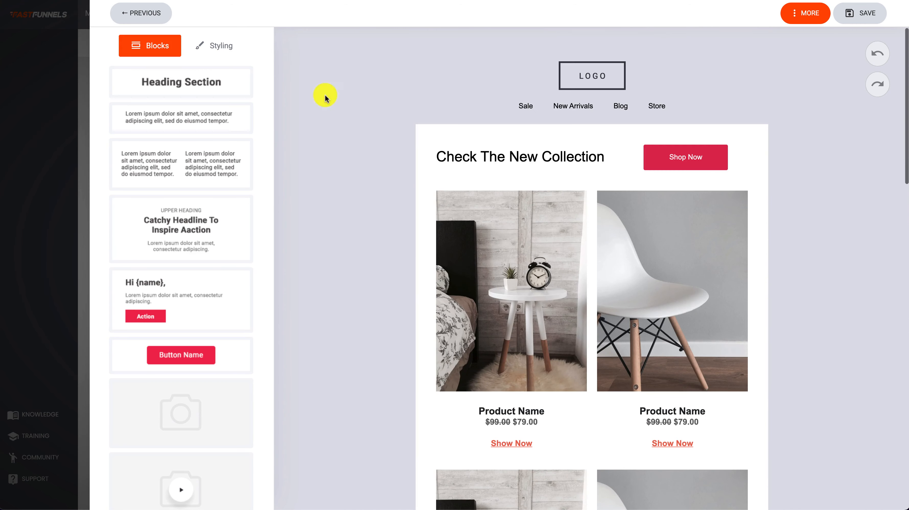
{"action": "left_click", "coordinate": [563, 157]}
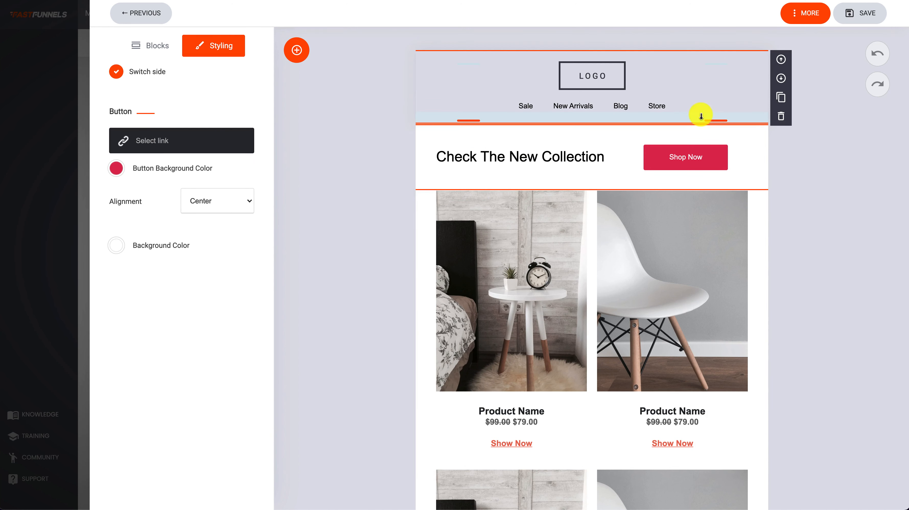
{"action": "left_click", "coordinate": [780, 155]}
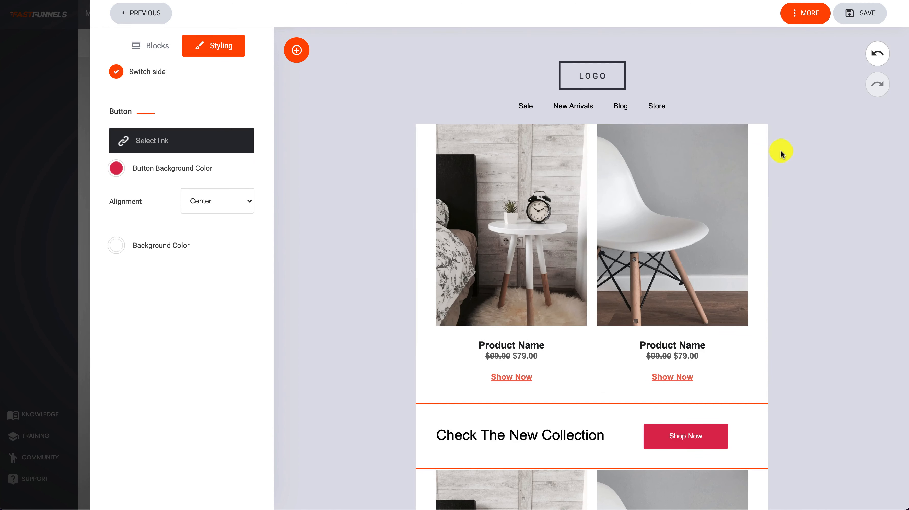
{"action": "left_click", "coordinate": [780, 136]}
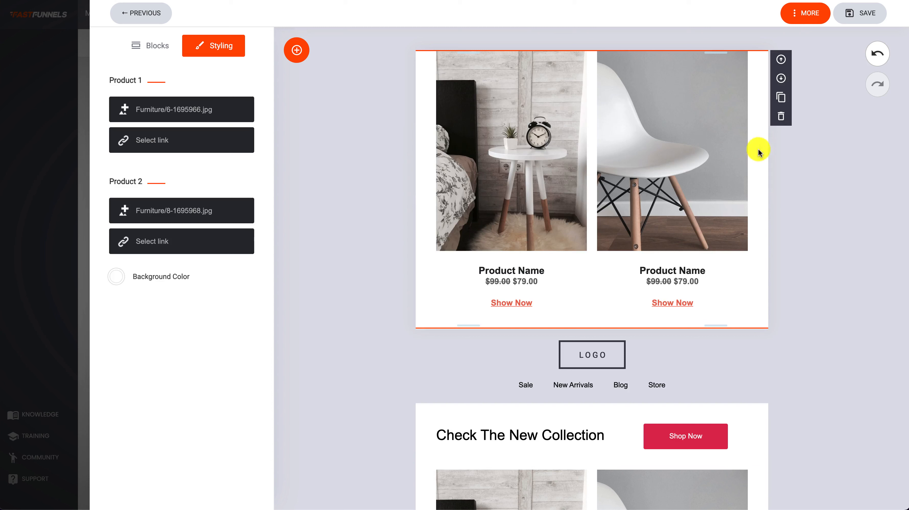
{"action": "mouse_move", "coordinate": [767, 108]}
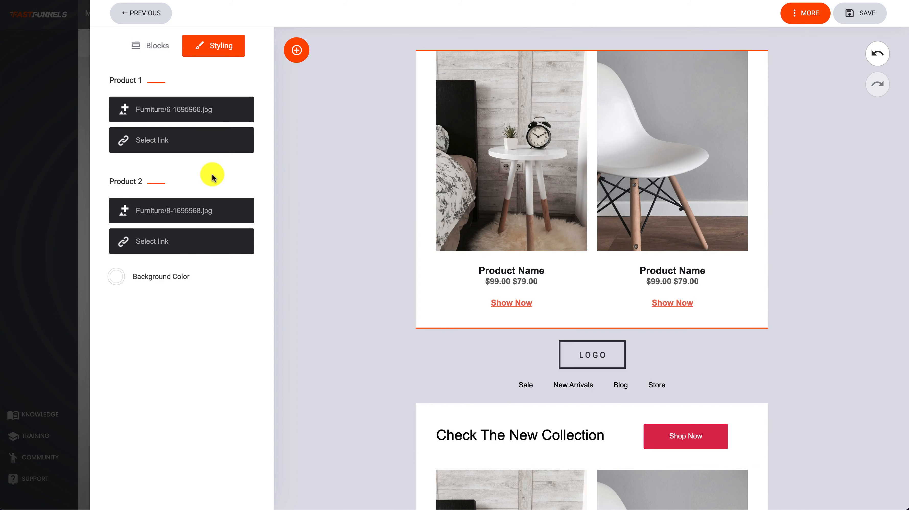
Step: Add a two-column text block between the first product row and the logo header
{"action": "left_click", "coordinate": [160, 46]}
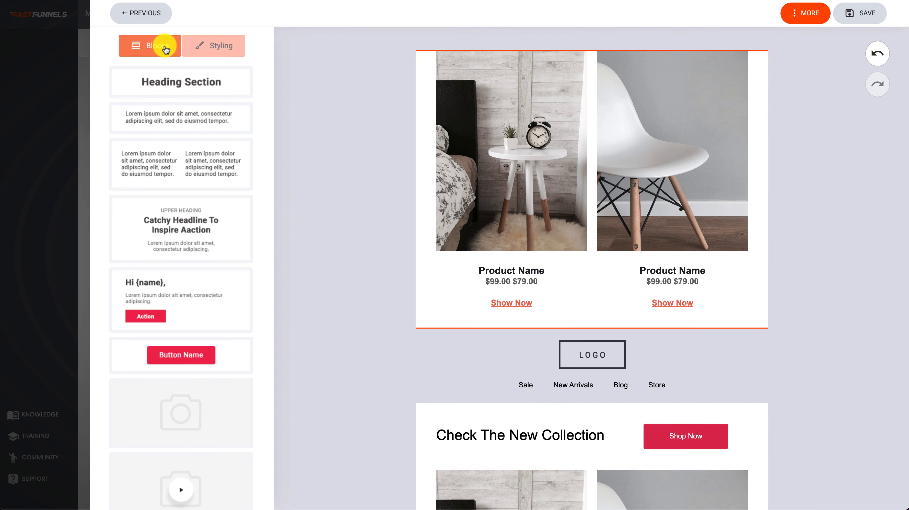
{"action": "left_click_drag", "start_coordinate": [180, 123], "coordinate": [523, 74]}
{"action": "left_click_drag", "start_coordinate": [200, 167], "coordinate": [551, 408]}
{"action": "scroll", "coordinate": [552, 406], "scroll_direction": "down", "scroll_amount": 5}
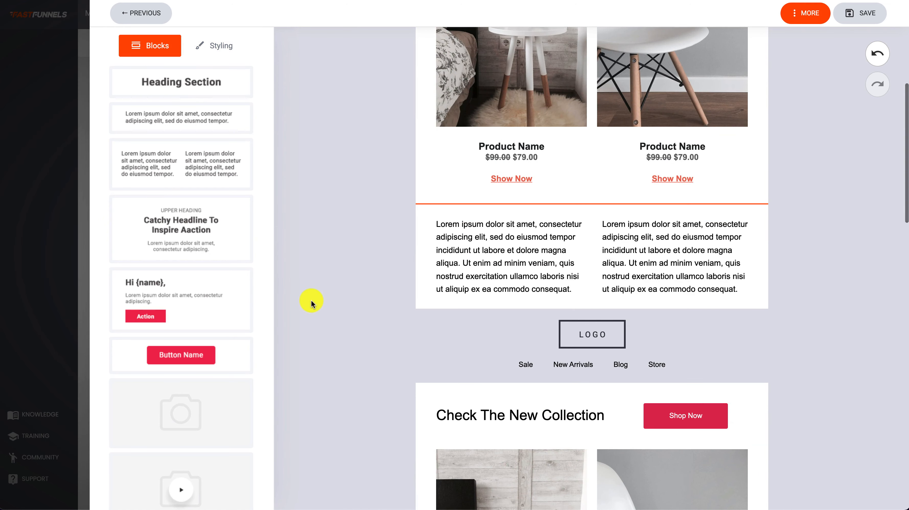
Step: Add the block with an image beside a section heading and action button, placing it below the two-column text
{"action": "scroll", "coordinate": [166, 392], "scroll_direction": "down", "scroll_amount": 10}
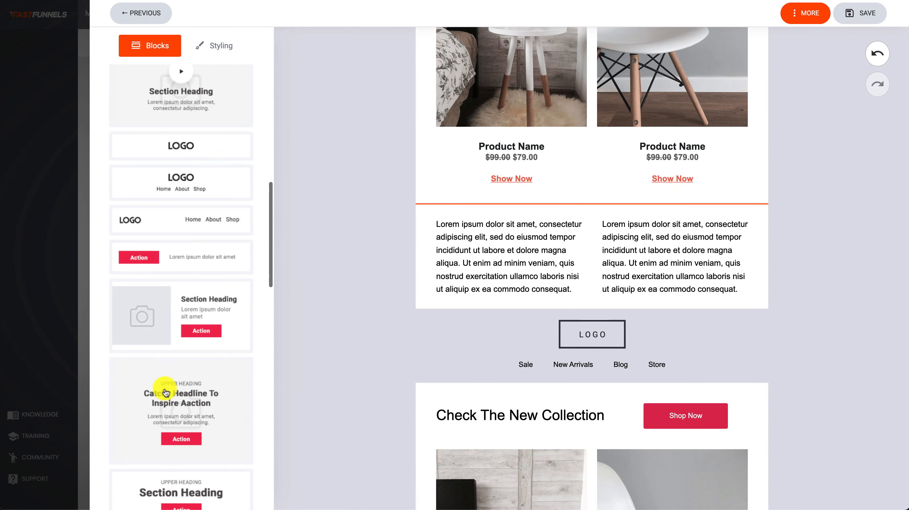
{"action": "scroll", "coordinate": [208, 338], "scroll_direction": "down", "scroll_amount": 1}
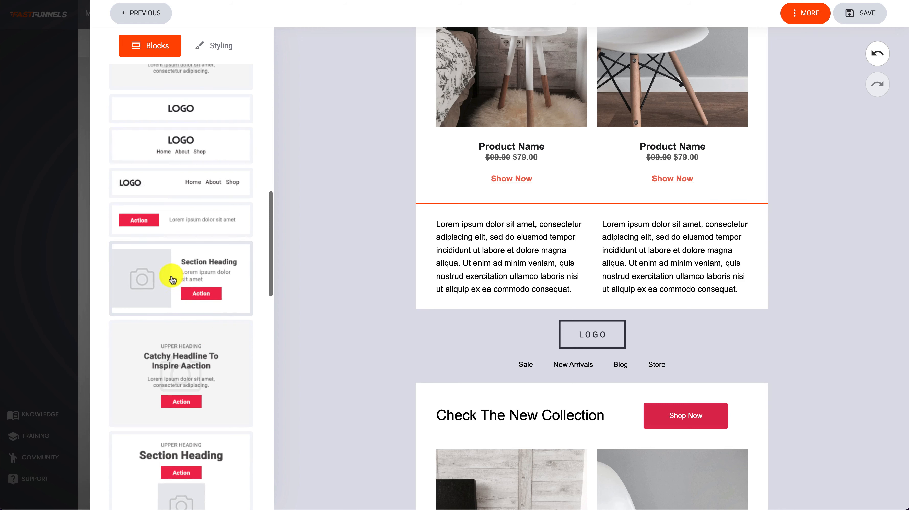
{"action": "left_click_drag", "start_coordinate": [142, 274], "coordinate": [544, 309]}
{"action": "scroll", "coordinate": [738, 342], "scroll_direction": "down", "scroll_amount": 1}
{"action": "scroll", "coordinate": [738, 342], "scroll_direction": "down", "scroll_amount": 5}
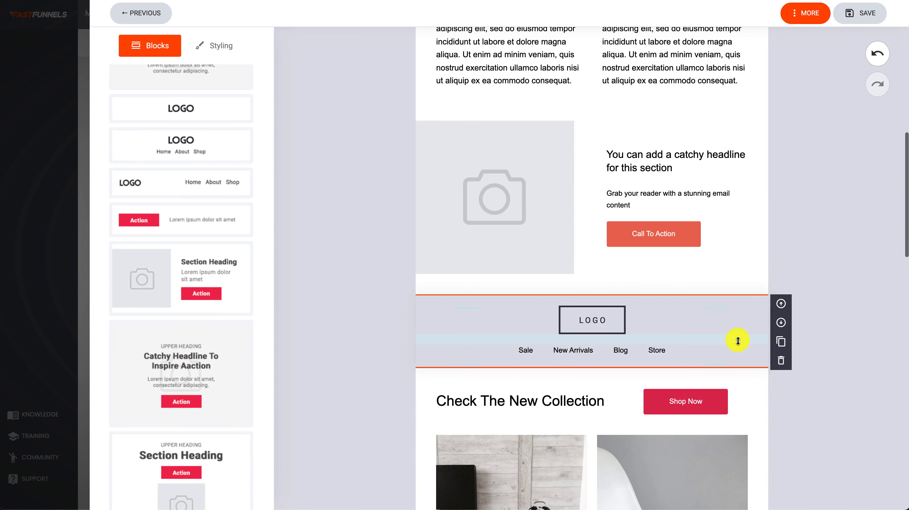
{"action": "left_click", "coordinate": [455, 150]}
{"action": "left_click", "coordinate": [349, 185]}
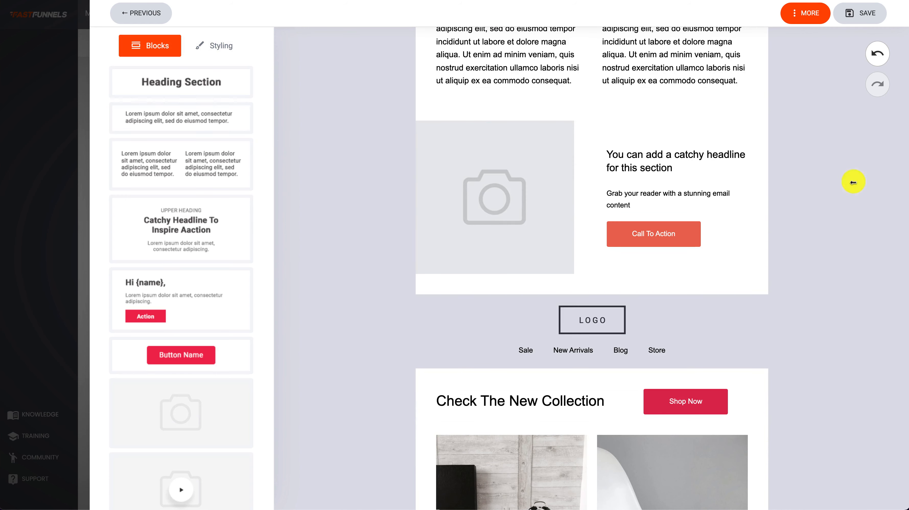
Step: Save the email, filling in the brand details with the company name "sdfsadas" and a placeholder company address
{"action": "left_click", "coordinate": [861, 11]}
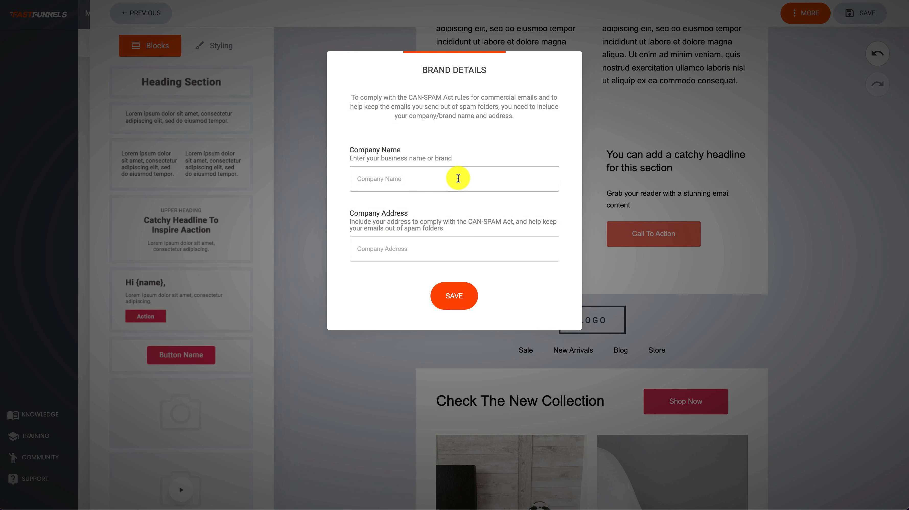
{"action": "left_click", "coordinate": [387, 182]}
{"action": "type", "text": "sdfsadas"}
{"action": "left_click", "coordinate": [367, 252]}
{"action": "type", "text": "asdasdasdasdas"}
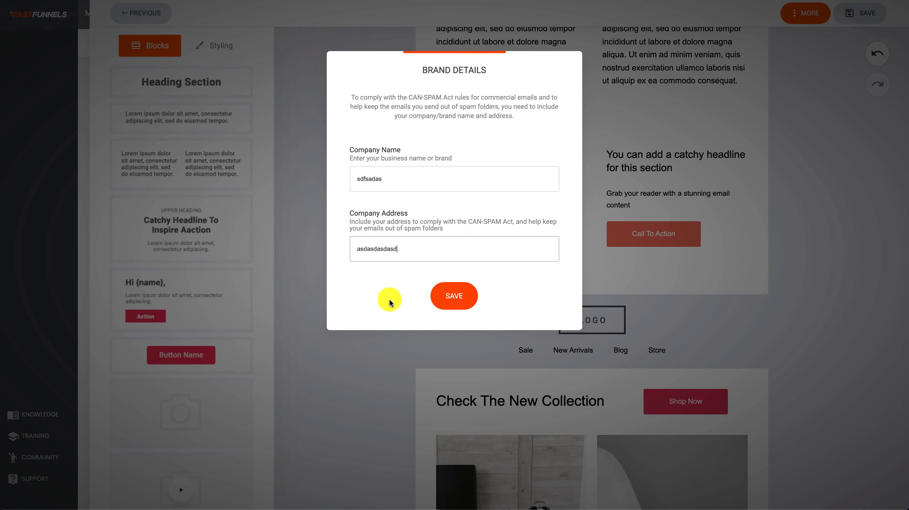
{"action": "left_click", "coordinate": [452, 299]}
Step: Save the finished email, close its step settings, and save the automation before returning to the automations list
{"action": "scroll", "coordinate": [707, 288], "scroll_direction": "down", "scroll_amount": 10}
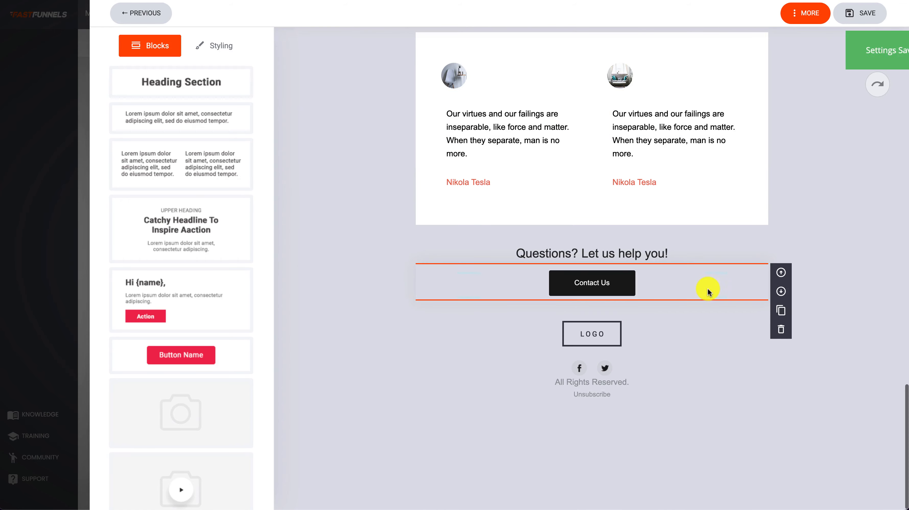
{"action": "scroll", "coordinate": [683, 95], "scroll_direction": "up", "scroll_amount": 10}
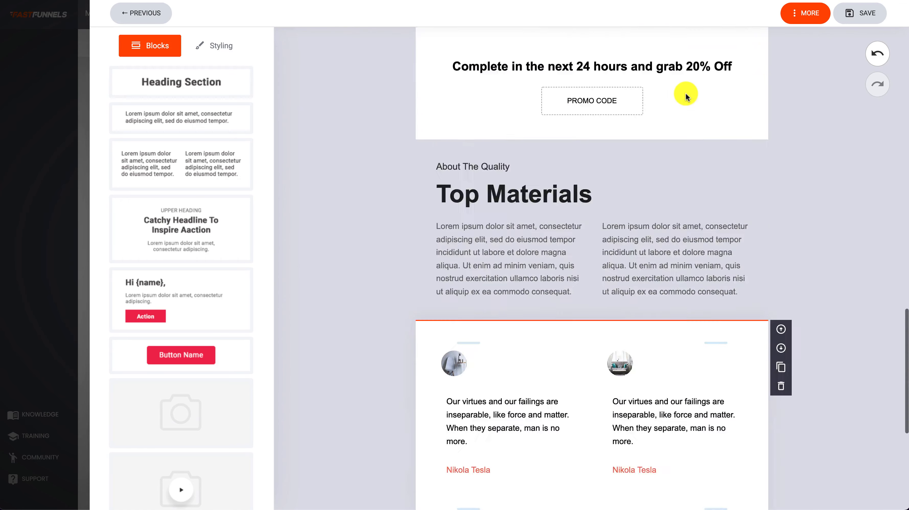
{"action": "left_click", "coordinate": [851, 22]}
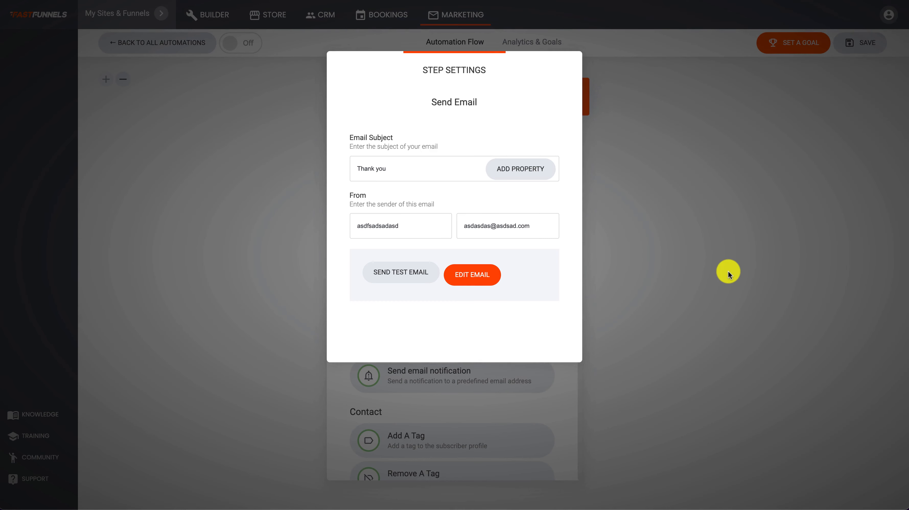
{"action": "left_click", "coordinate": [642, 168]}
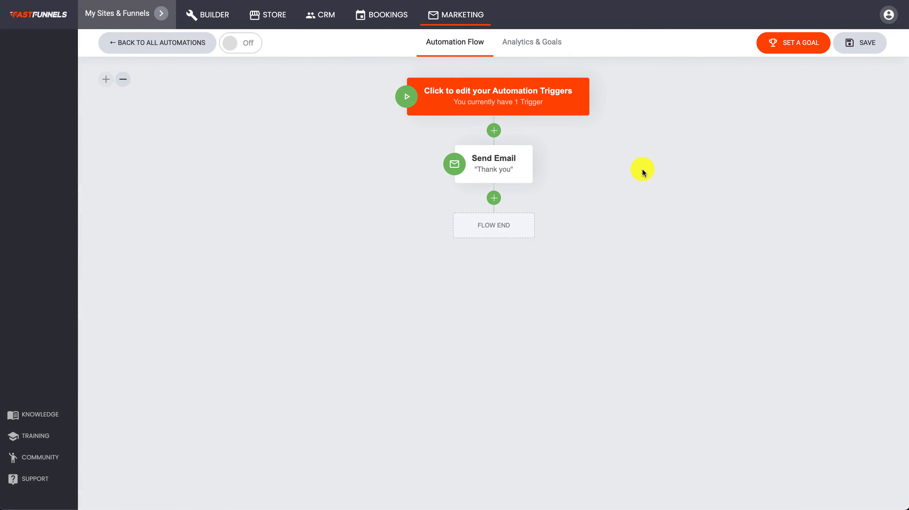
{"action": "mouse_move", "coordinate": [497, 182]}
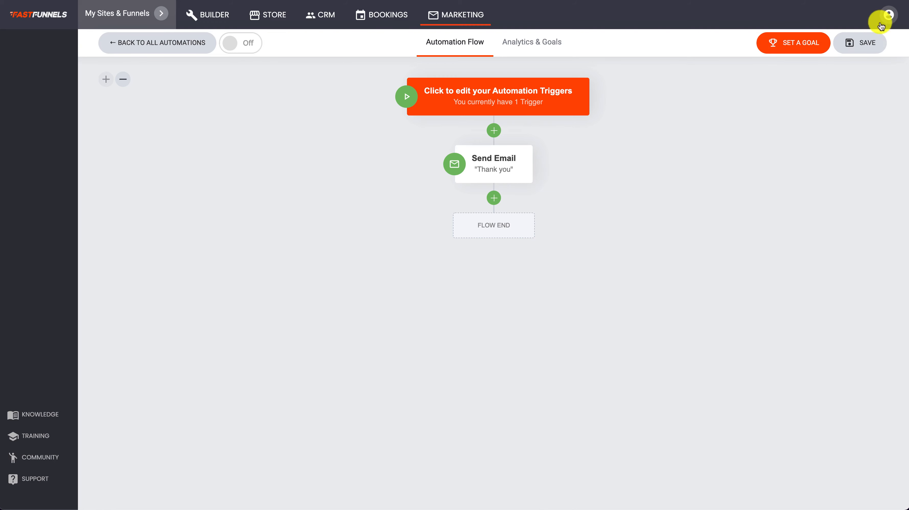
{"action": "left_click", "coordinate": [867, 42]}
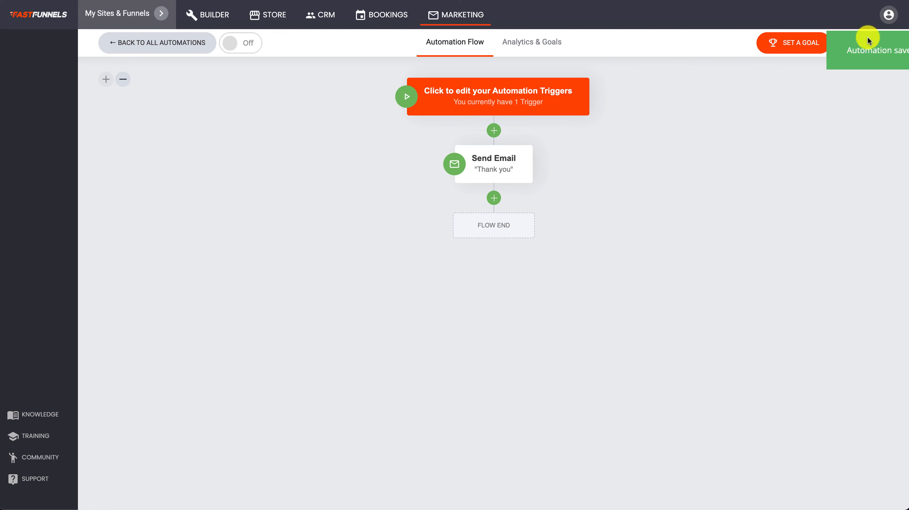
{"action": "left_click", "coordinate": [163, 51]}
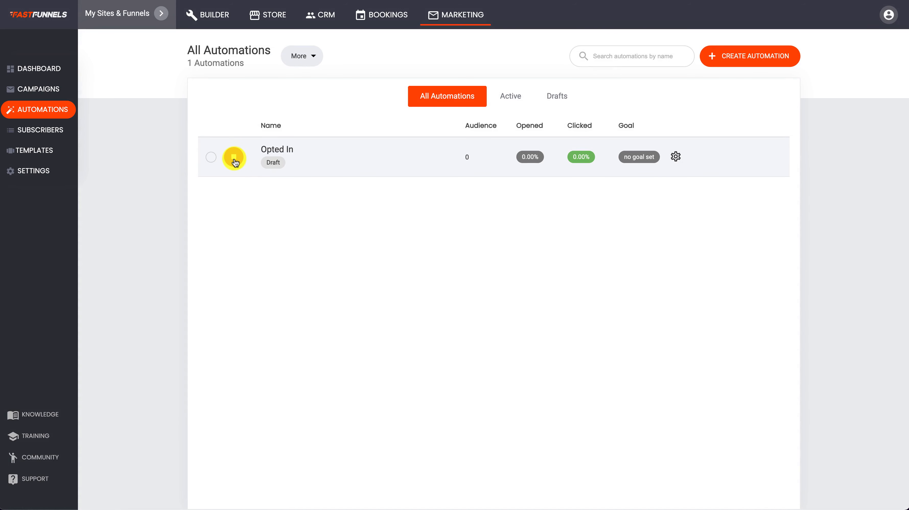
Step: Check the verified sending domains in the marketing settings, and go back through the automations to the site builder
{"action": "left_click", "coordinate": [31, 174]}
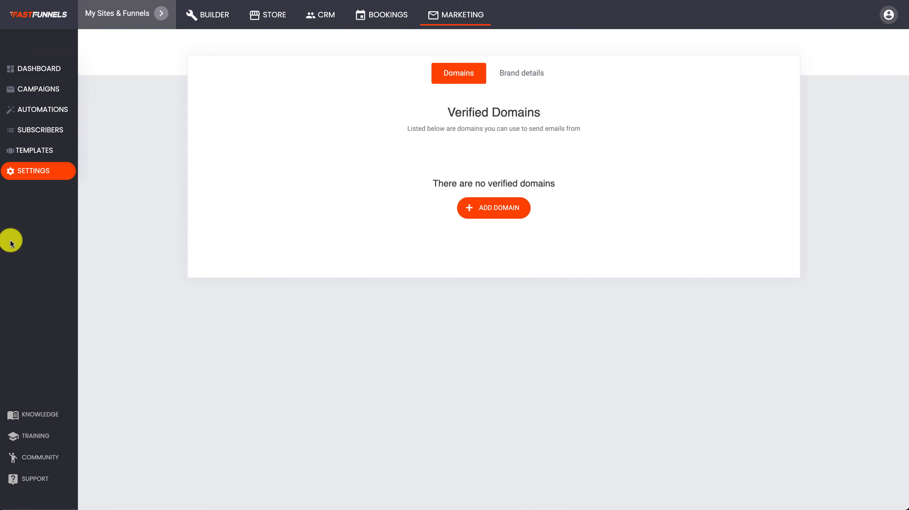
{"action": "left_click", "coordinate": [40, 111]}
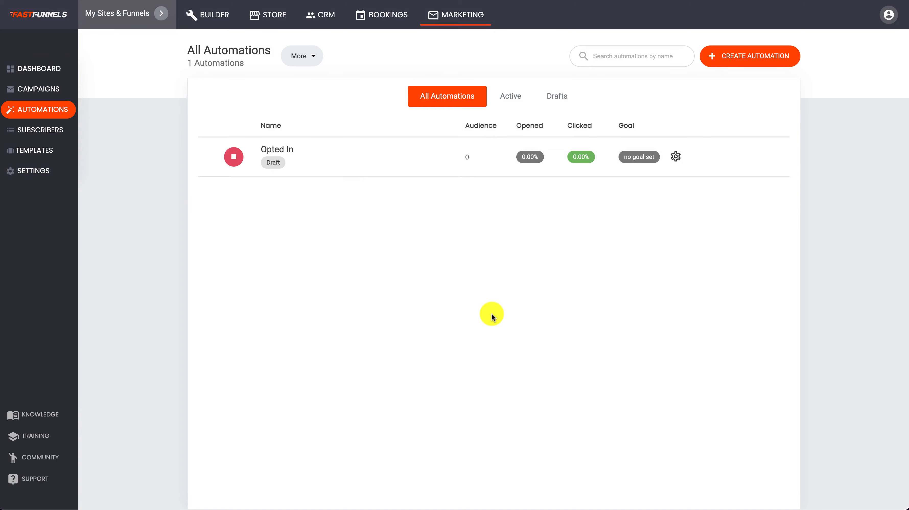
{"action": "left_click", "coordinate": [216, 13]}
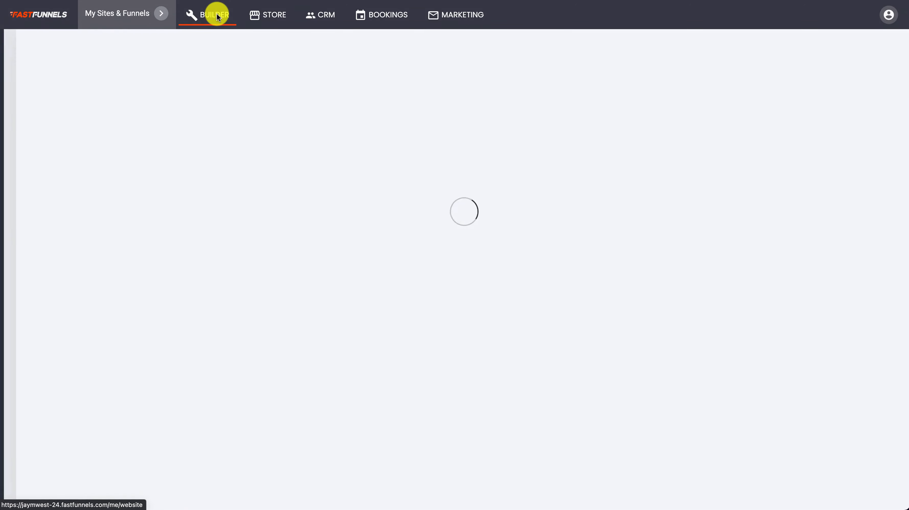